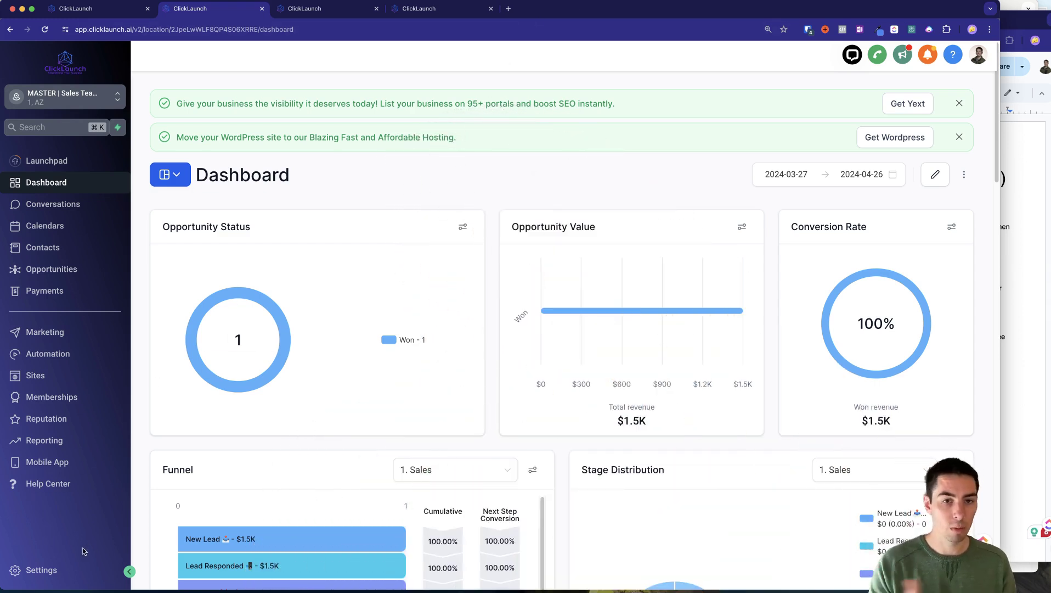
Look over the account's Custom Fields and Custom Values lists in Settings.
left_click(34, 573)
scroll(66, 439, "down", 4)
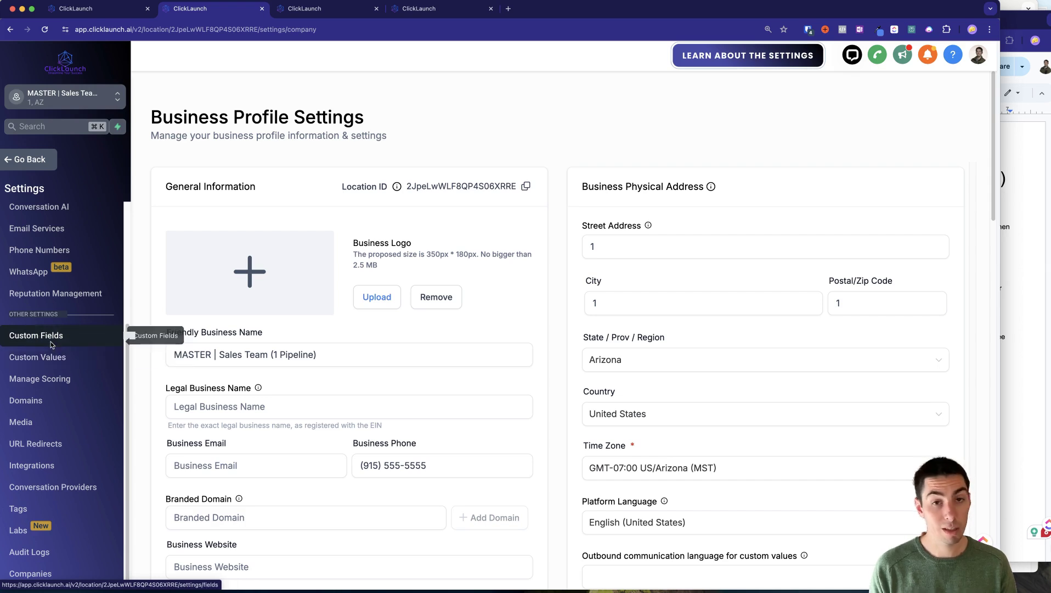
left_click(51, 344)
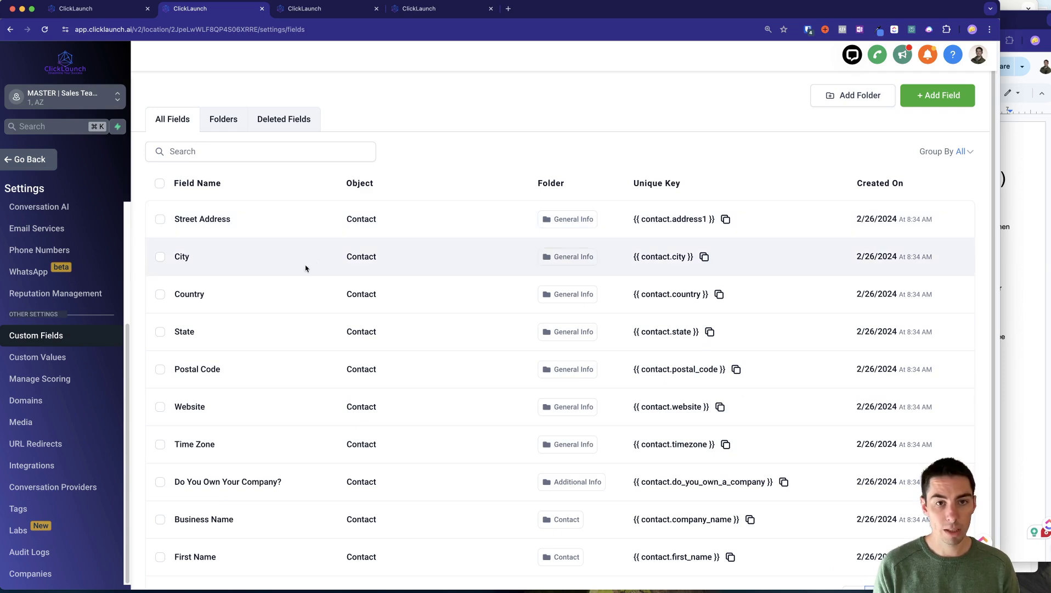
scroll(313, 439, "down", 1)
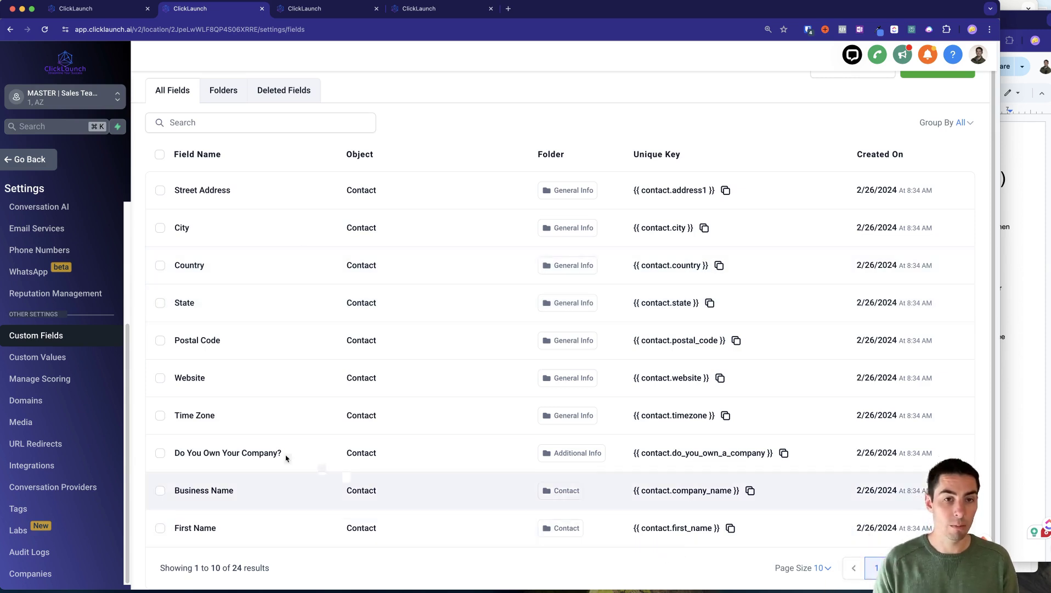
left_click(93, 360)
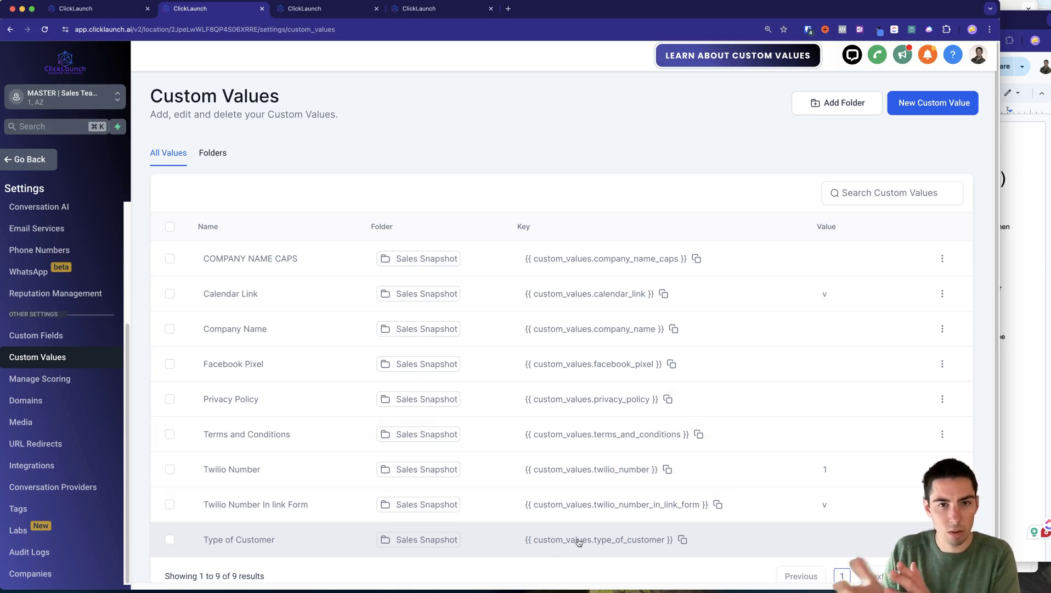
left_click(27, 336)
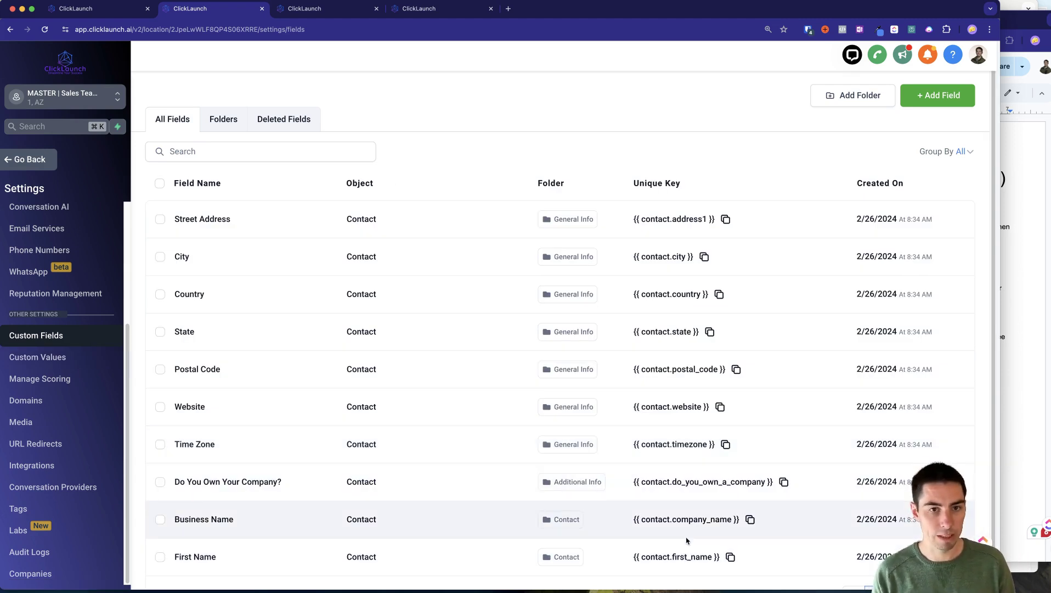
Open the sample contact's record and start an SMS draft that reads just 'Hey'.
left_click(30, 159)
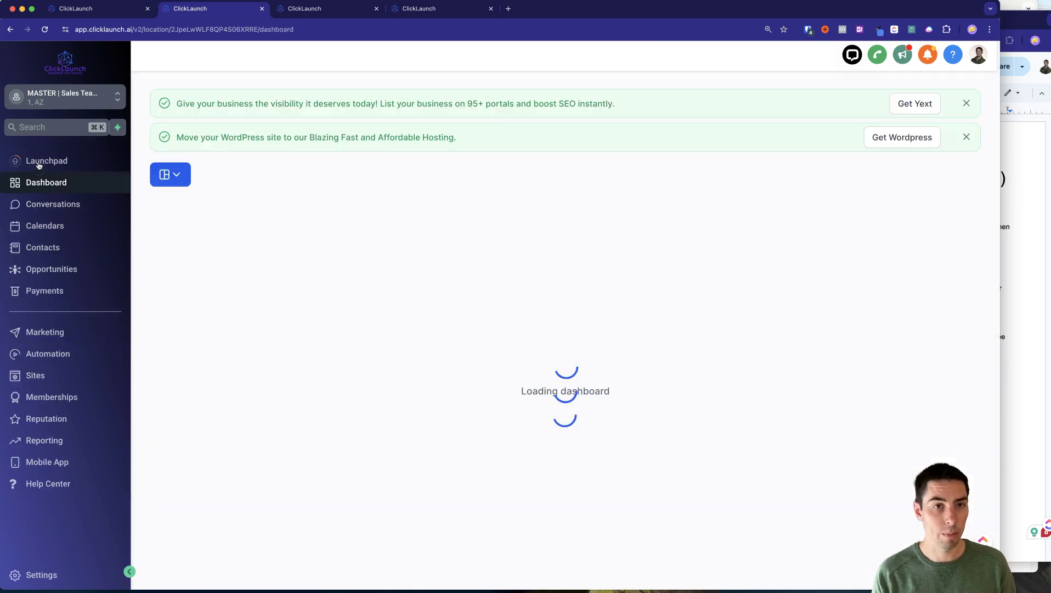
left_click(41, 247)
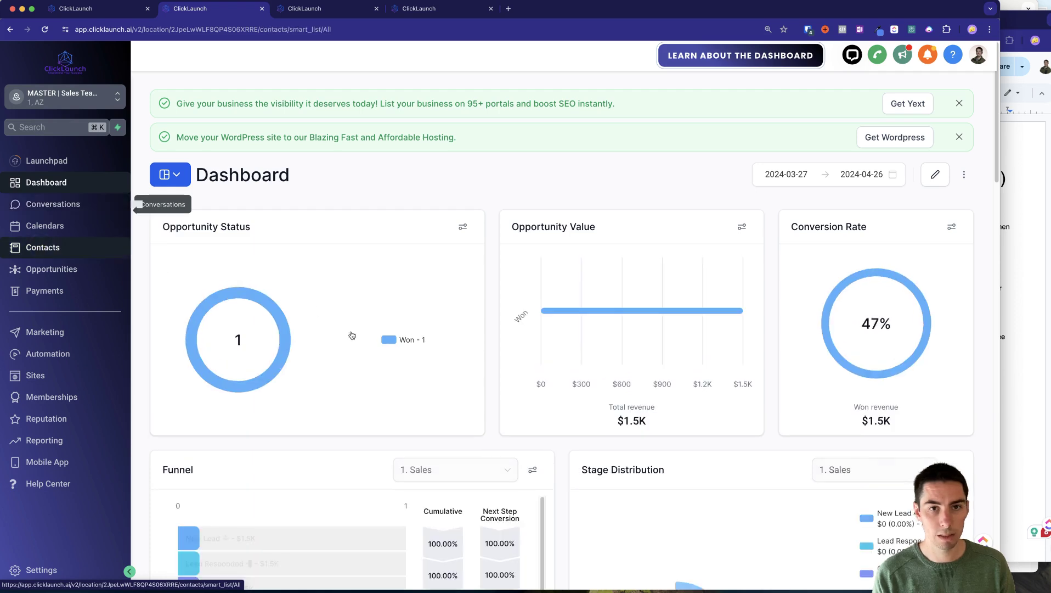
left_click(237, 246)
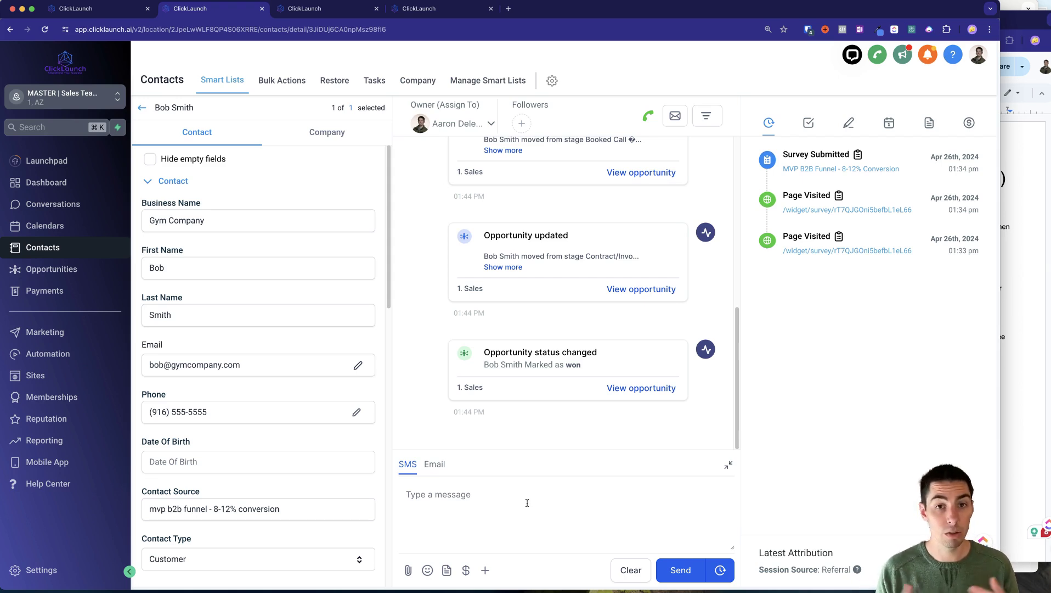
left_click(462, 484)
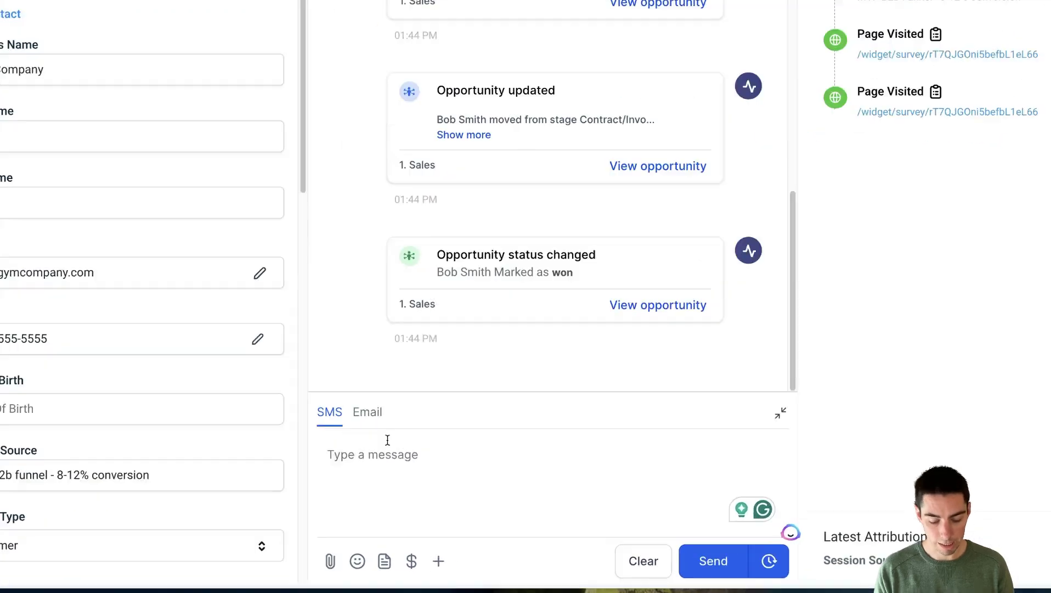
type("Hey ")
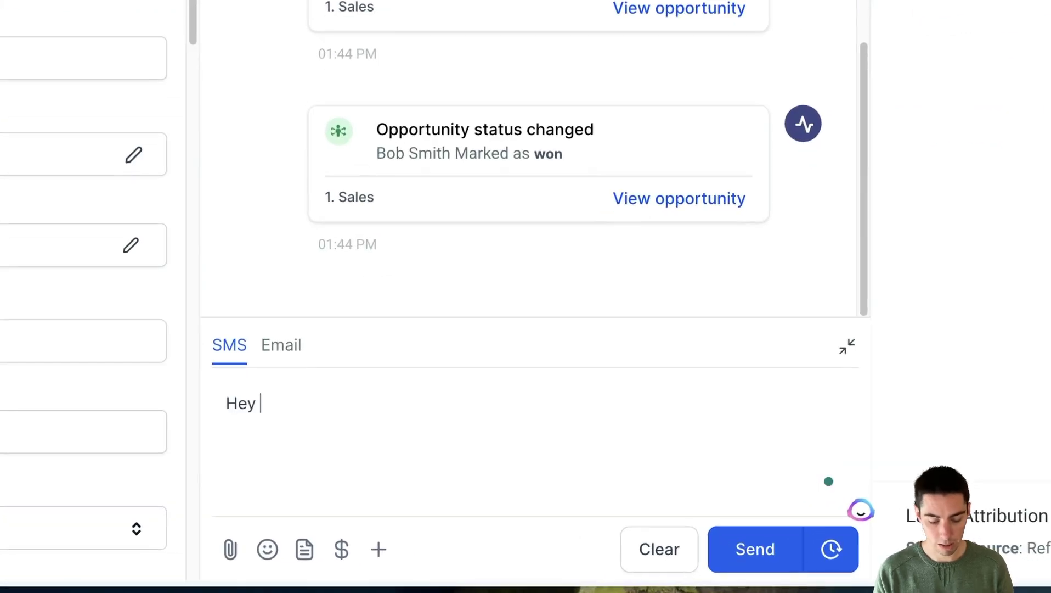
type("Bob,")
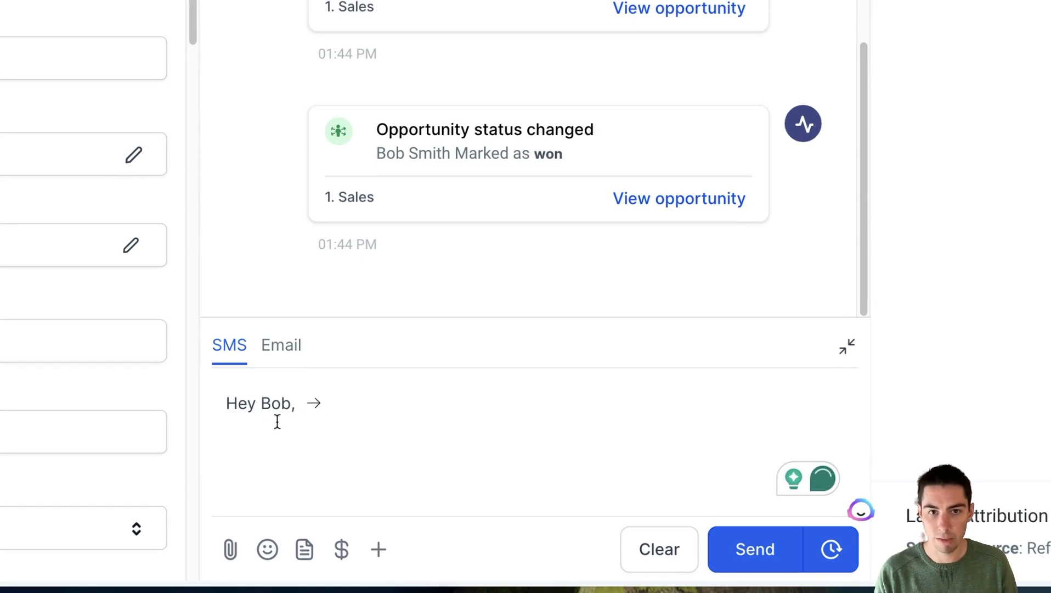
left_click_drag(263, 404, 302, 412)
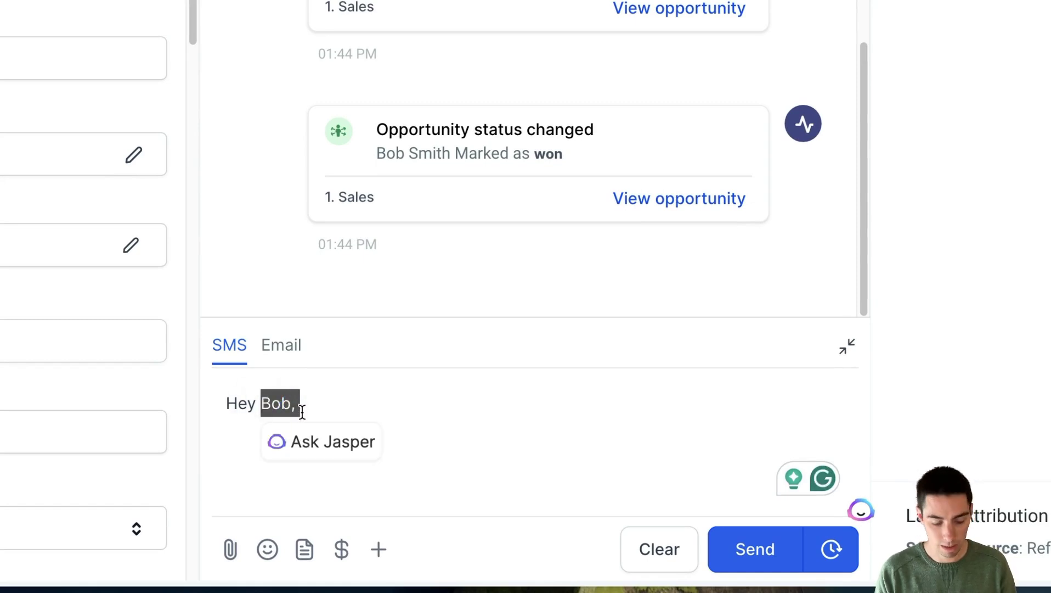
type("Stacy")
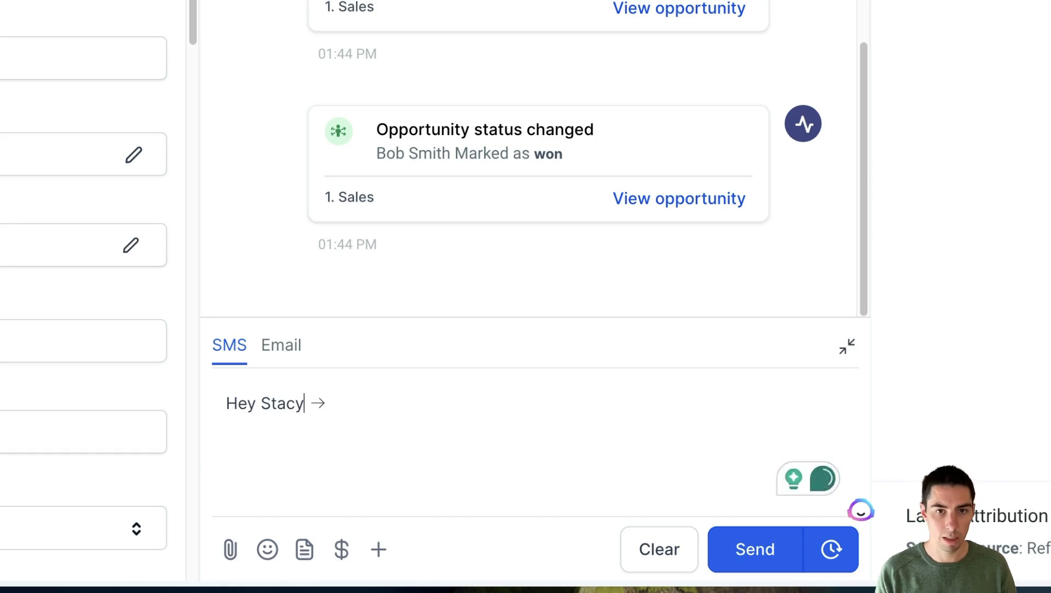
key("BackSpace")
key("BackSpace")
key("BackSpace")
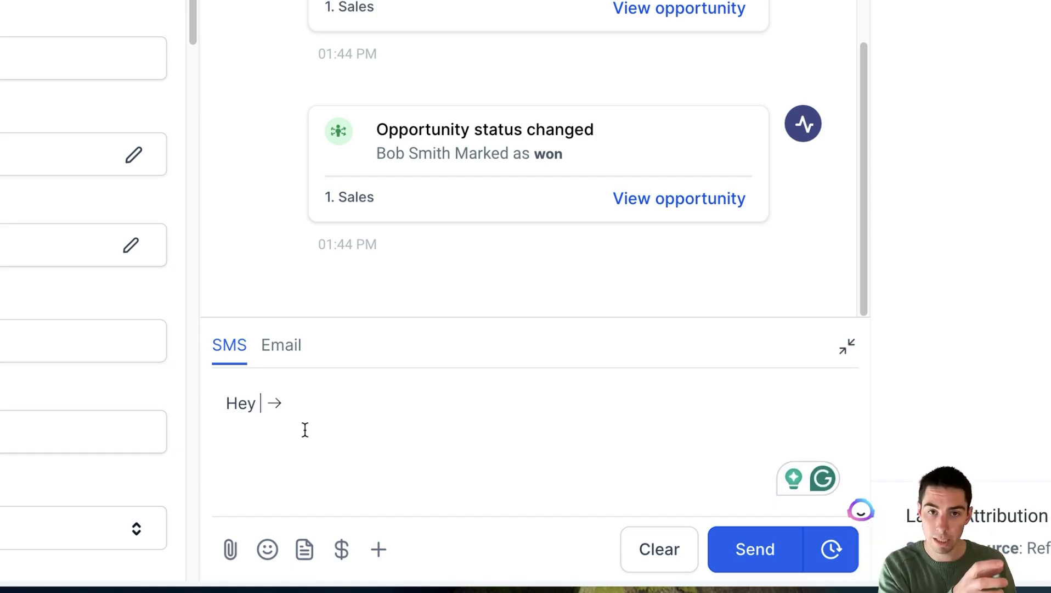
Insert the Contact First Name merge field, add a comma, and begin a line 'I see you are in'.
left_click(382, 550)
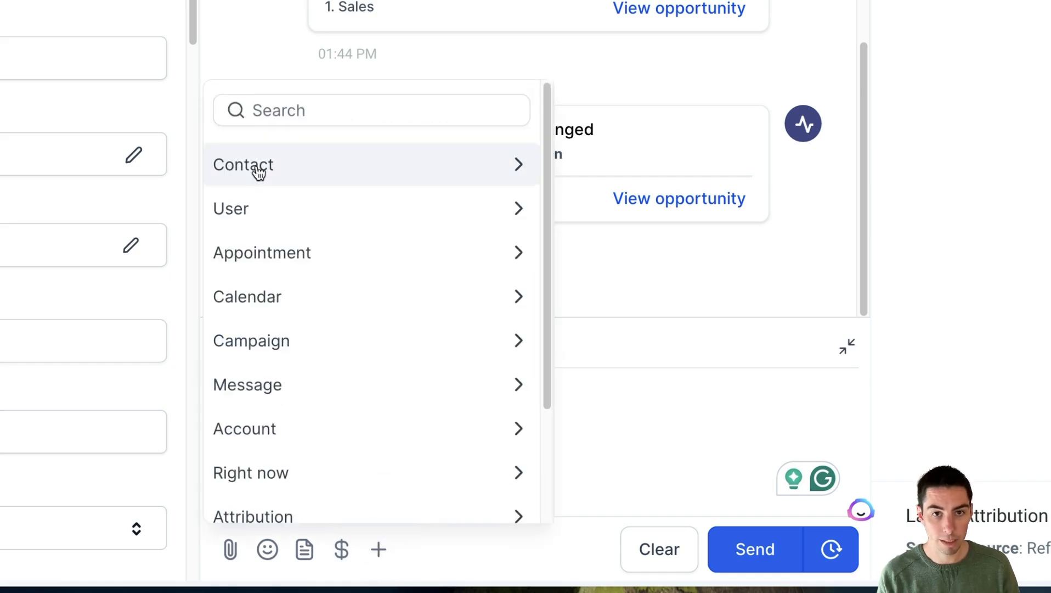
left_click(295, 170)
left_click(248, 248)
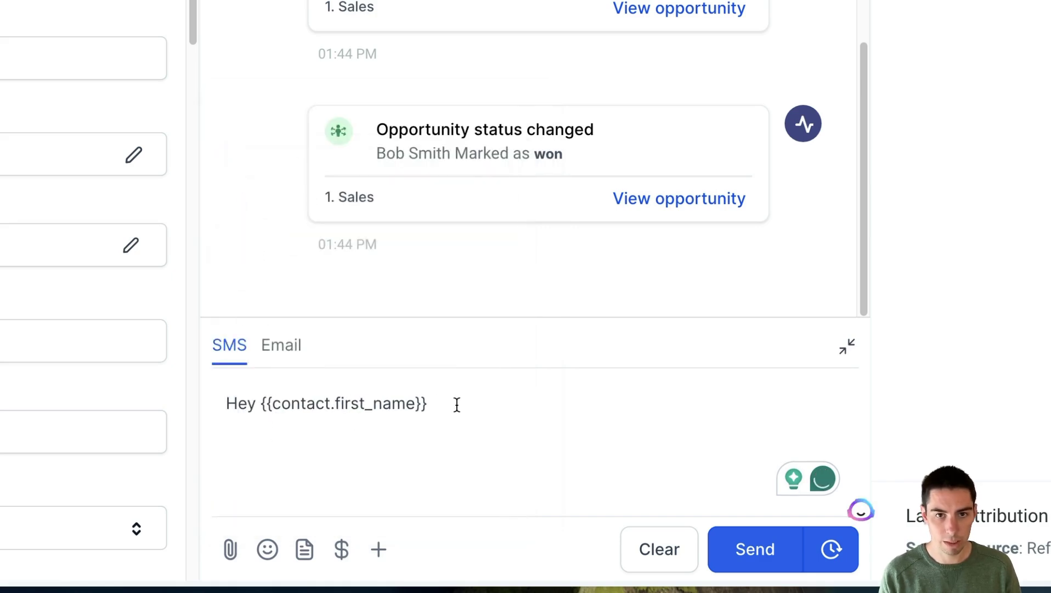
type(",")
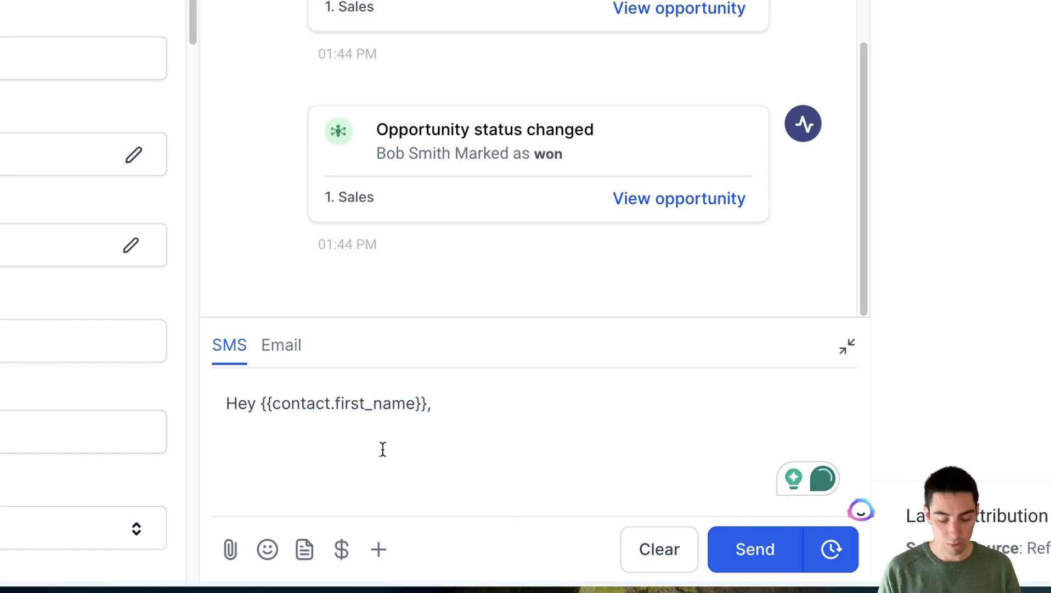
key("Return")
type("I see you ar")
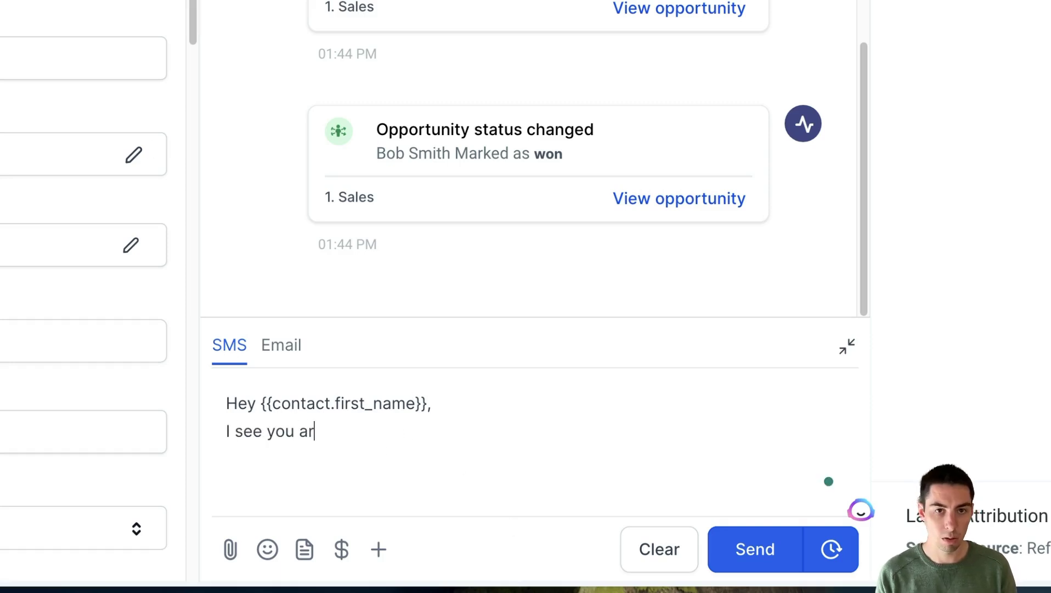
type("e in")
Append the Contact State merge field to the second line.
left_click(379, 548)
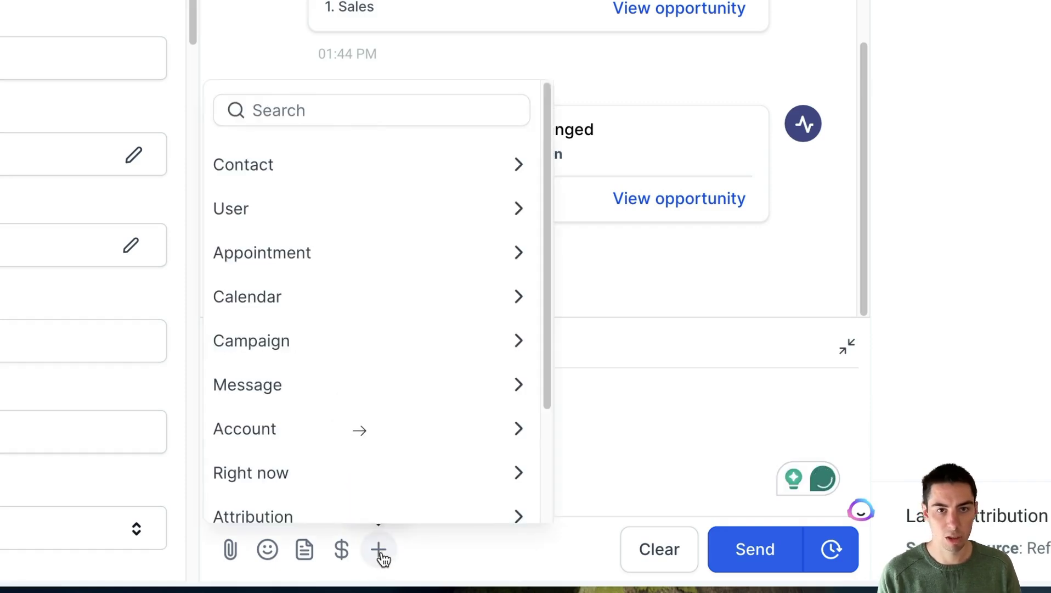
left_click(258, 171)
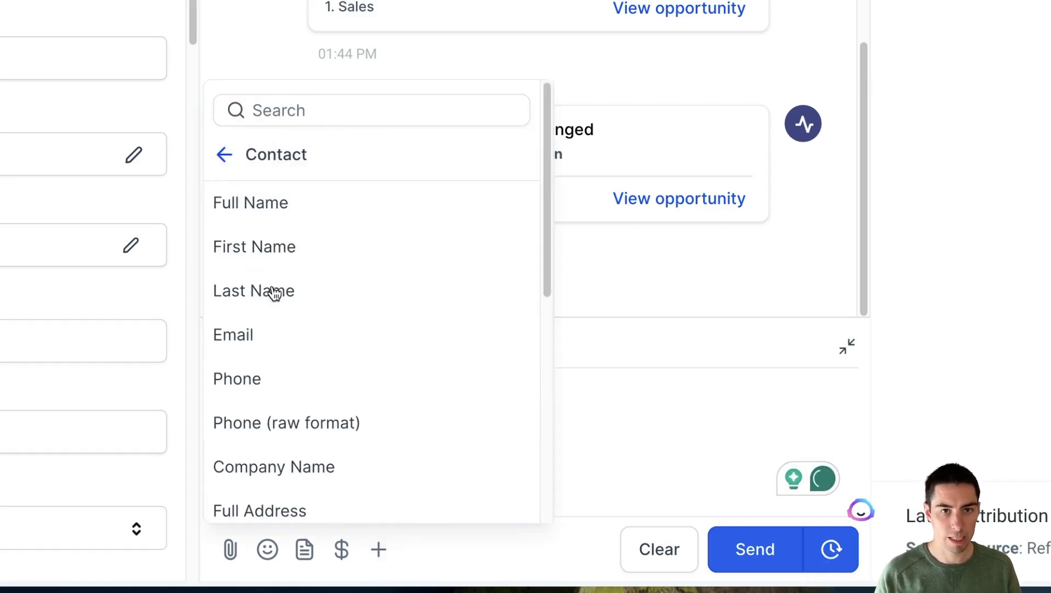
scroll(277, 373, "down", 1)
scroll(275, 392, "down", 5)
left_click(237, 368)
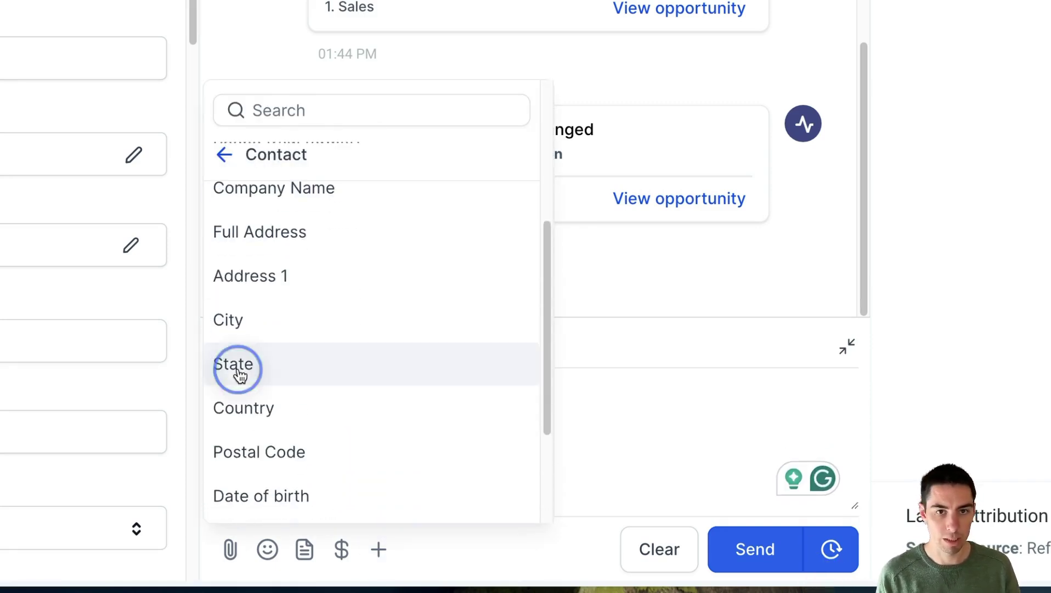
Check the contact's empty State field under General Info, then resume editing the SMS.
left_click(344, 433)
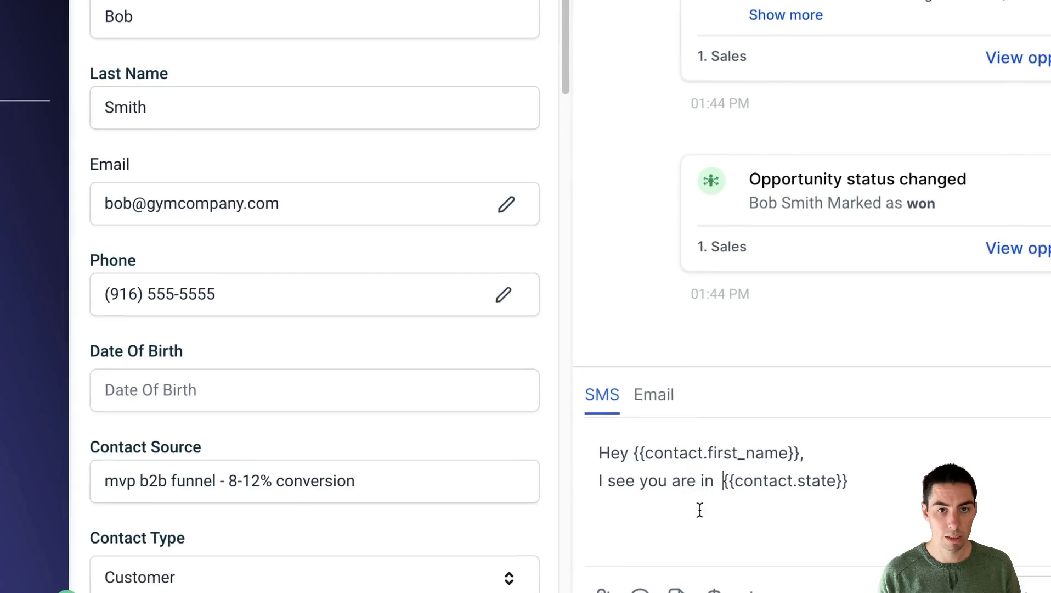
scroll(311, 278, "down", 5)
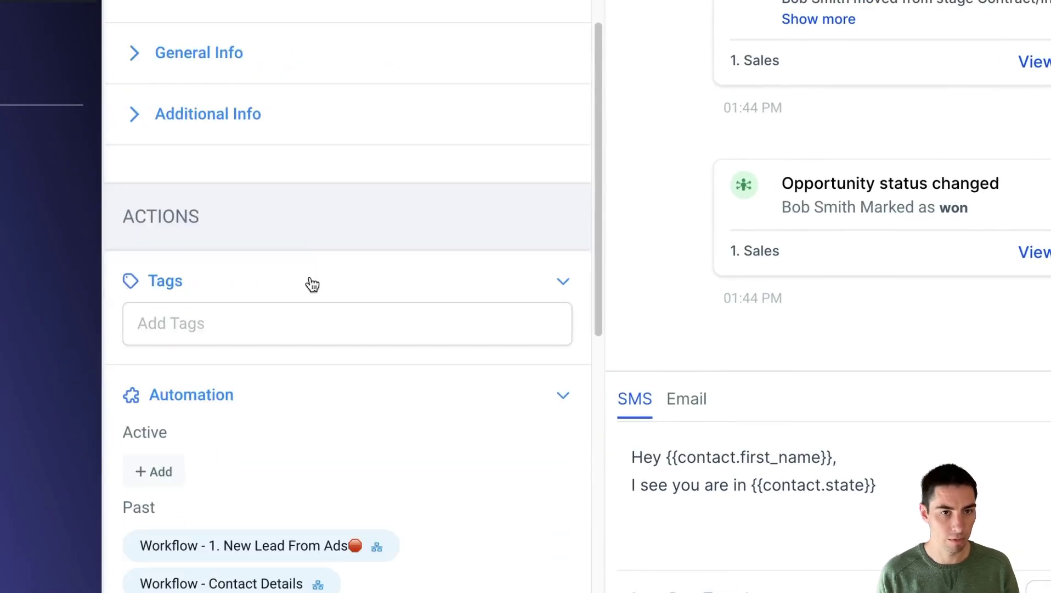
left_click(227, 61)
left_click(159, 404)
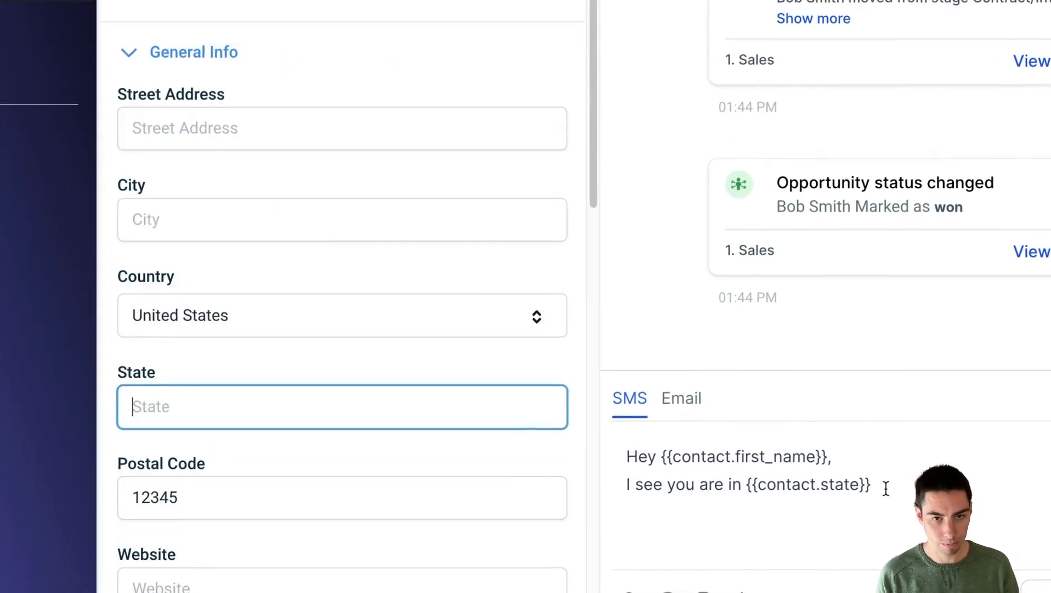
left_click(519, 432)
Add a third line 'Book with me here:' followed by the Calendar Link custom value.
type("→")
key("Return")
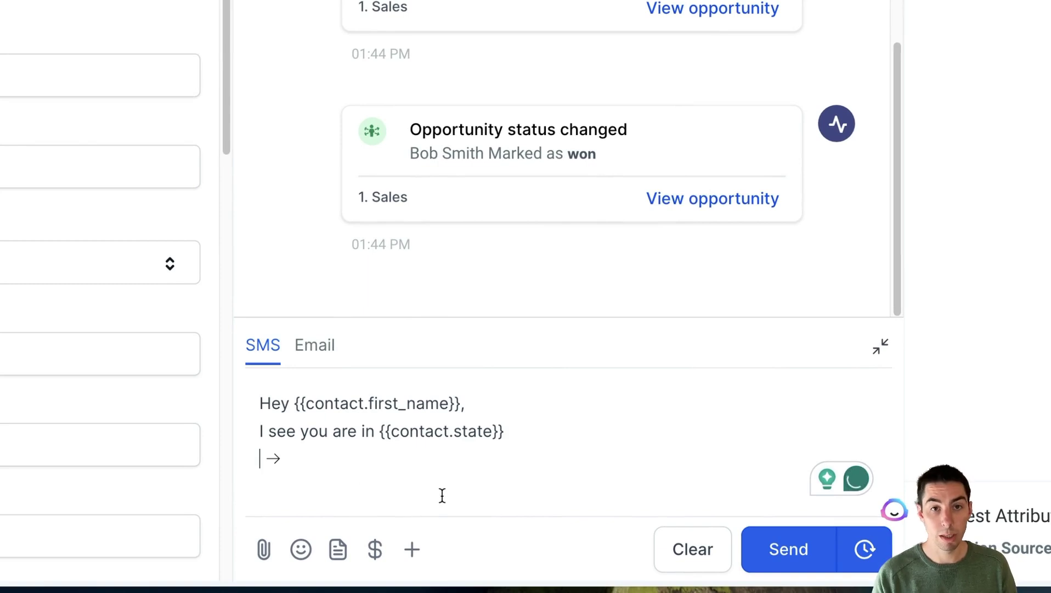
type("Book")
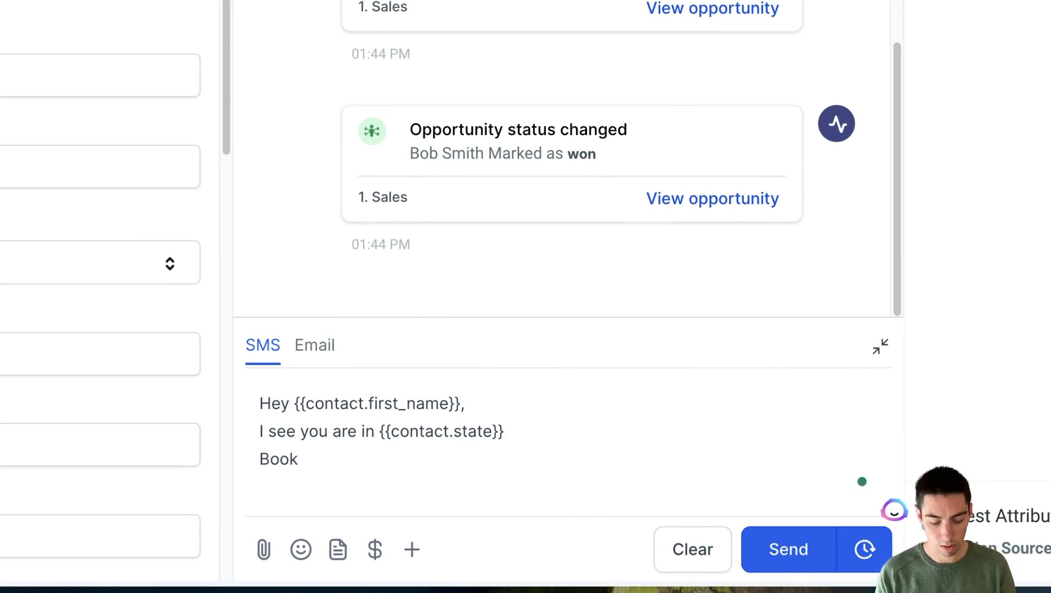
type(" with me here:")
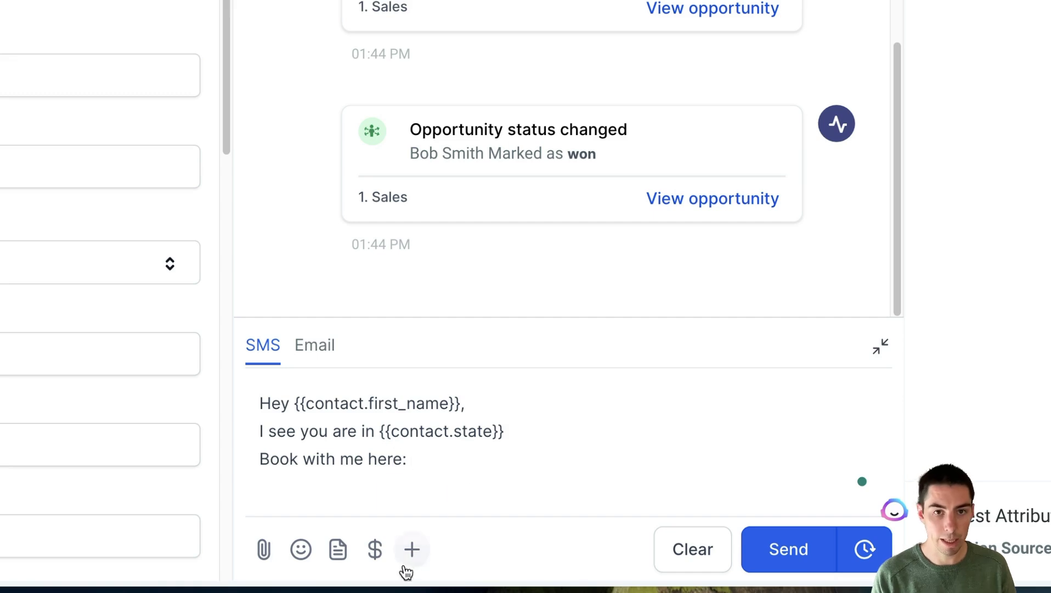
left_click(413, 549)
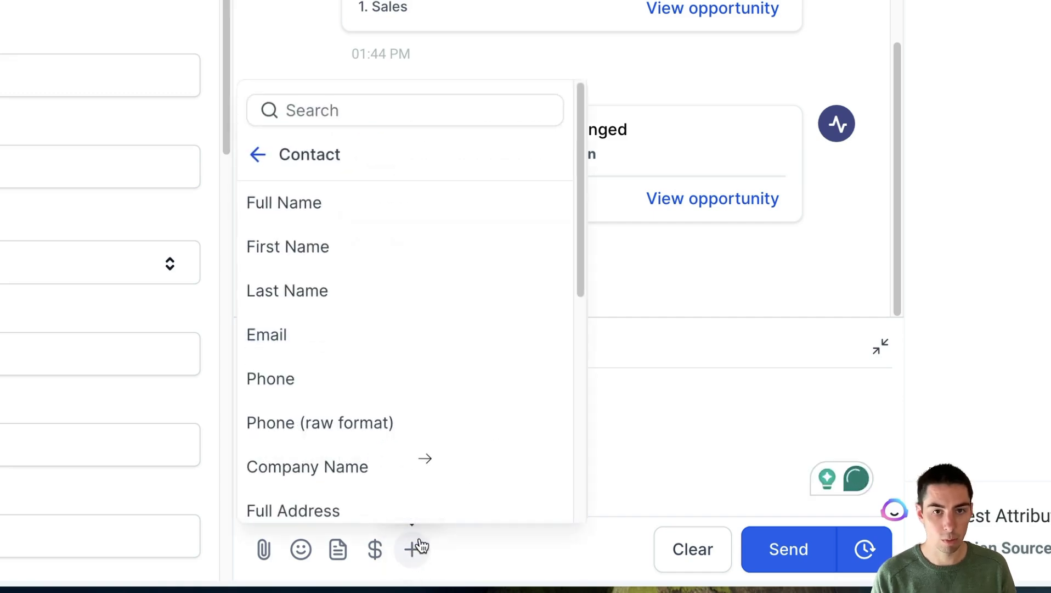
left_click(258, 154)
scroll(327, 379, "down", 3)
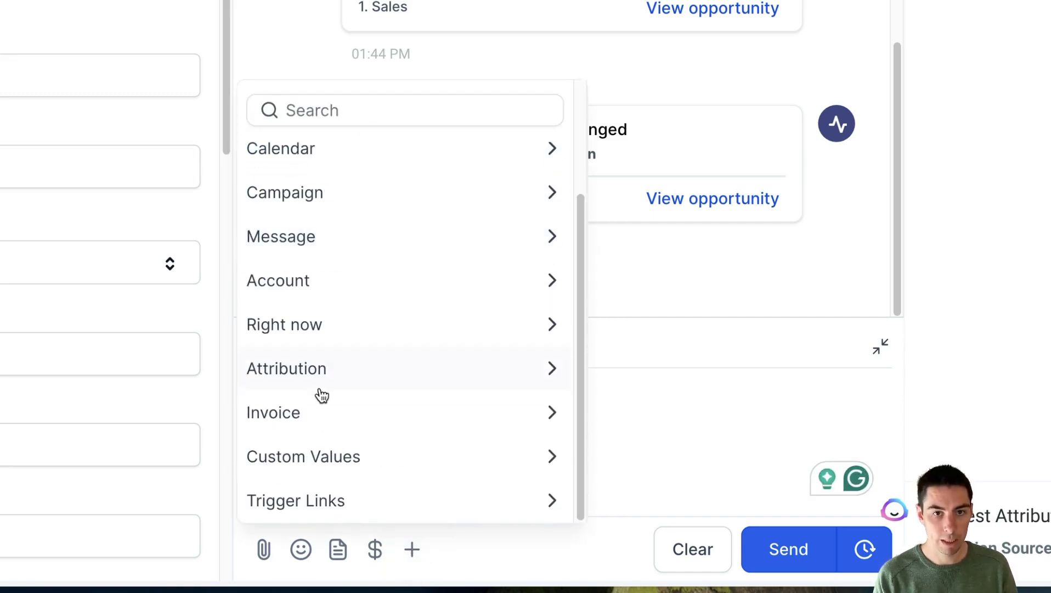
left_click(319, 468)
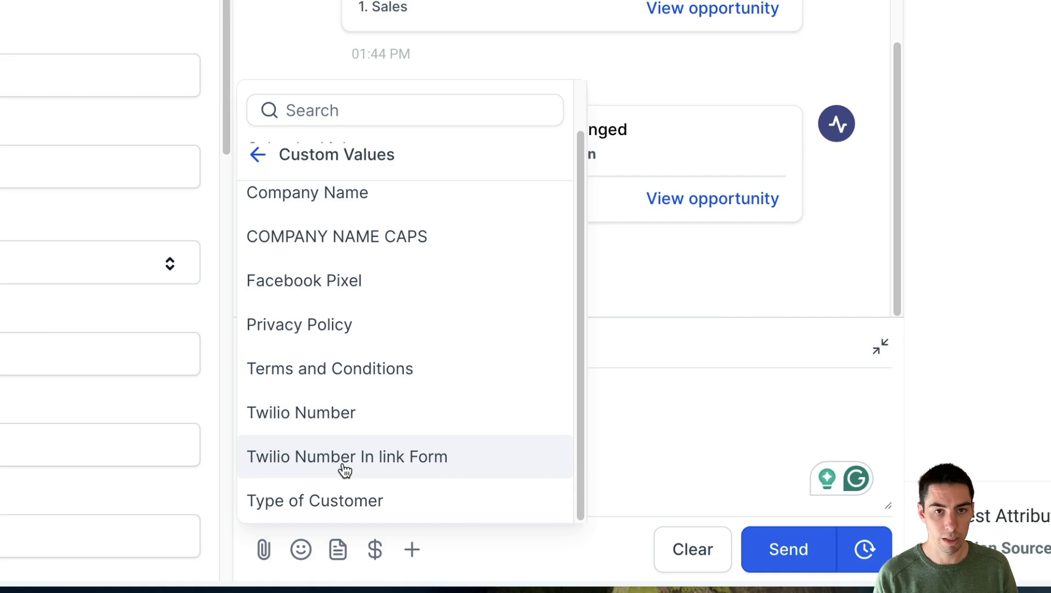
scroll(312, 346, "up", 1)
left_click(307, 213)
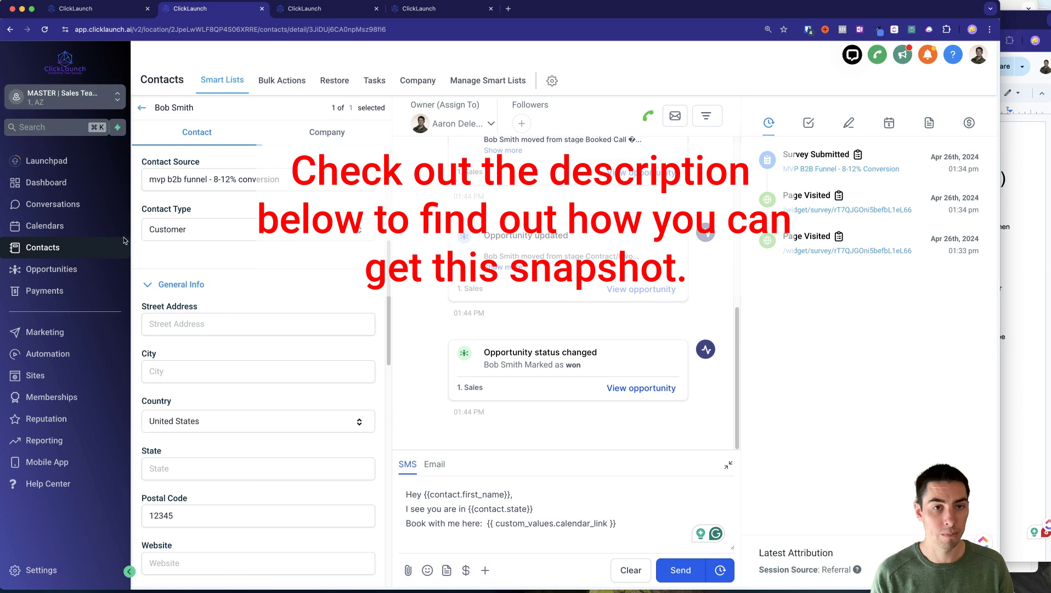
Open Settings > Custom Values alongside the Sales Team Snapshot setup document.
left_click(25, 566)
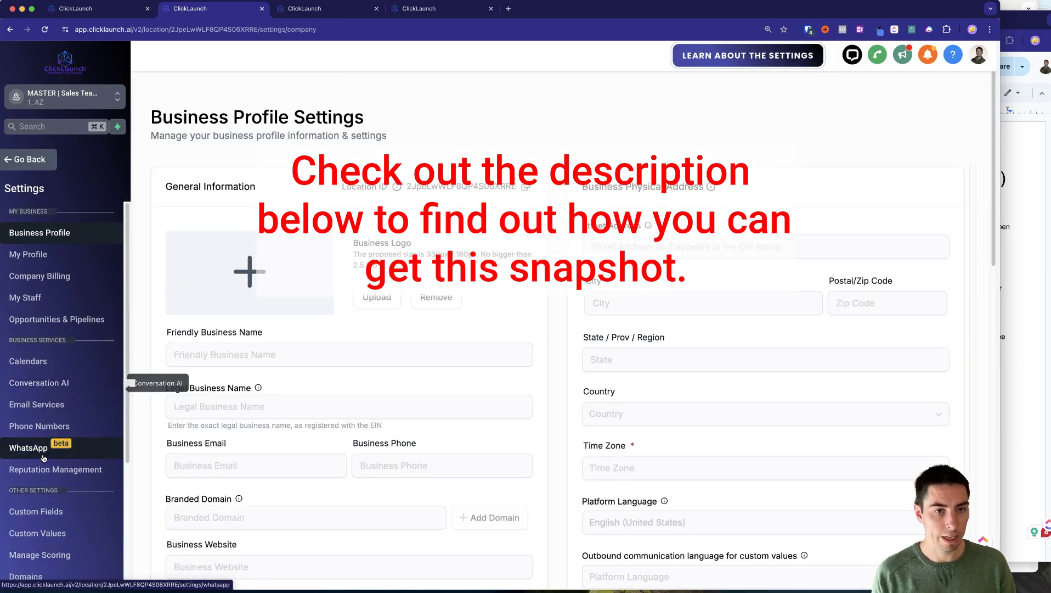
scroll(48, 379, "down", 3)
left_click(38, 358)
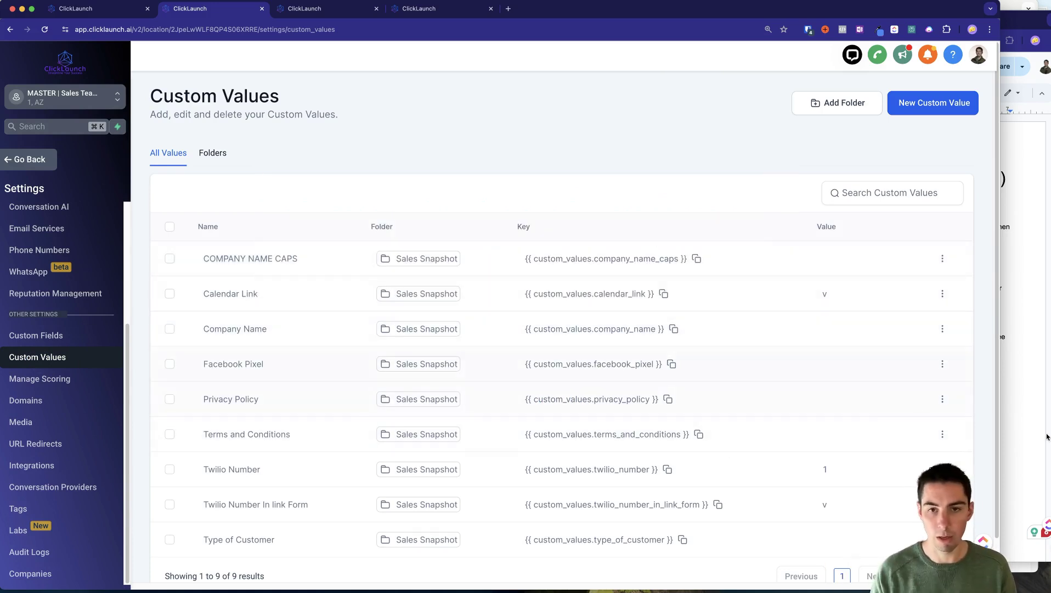
left_click(1024, 427)
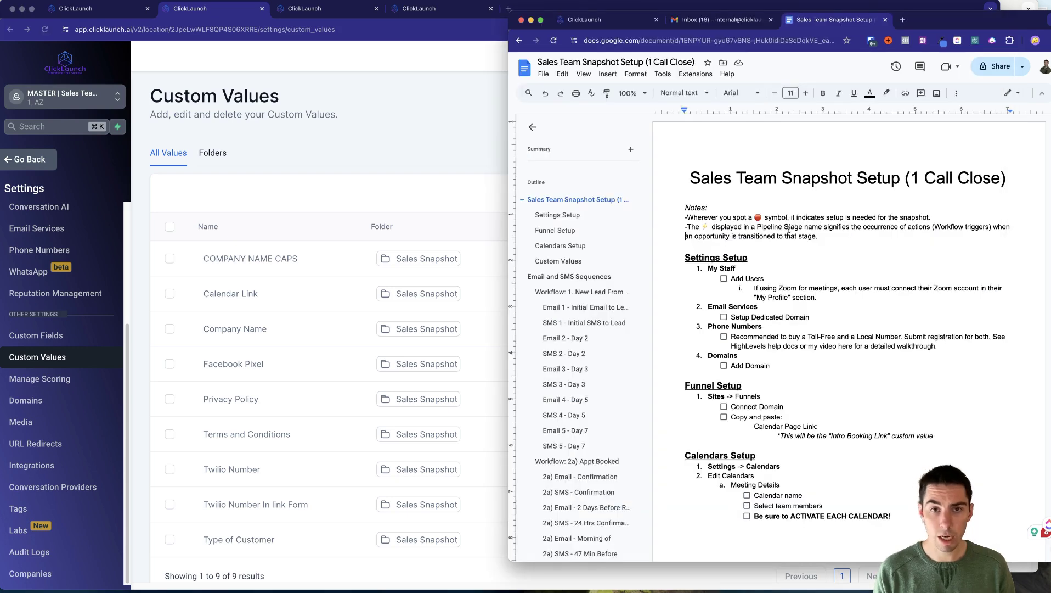
Review the doc's Custom Values table, its empty COMPANY NAME CAPS value and the usage notes.
scroll(803, 336, "down", 15)
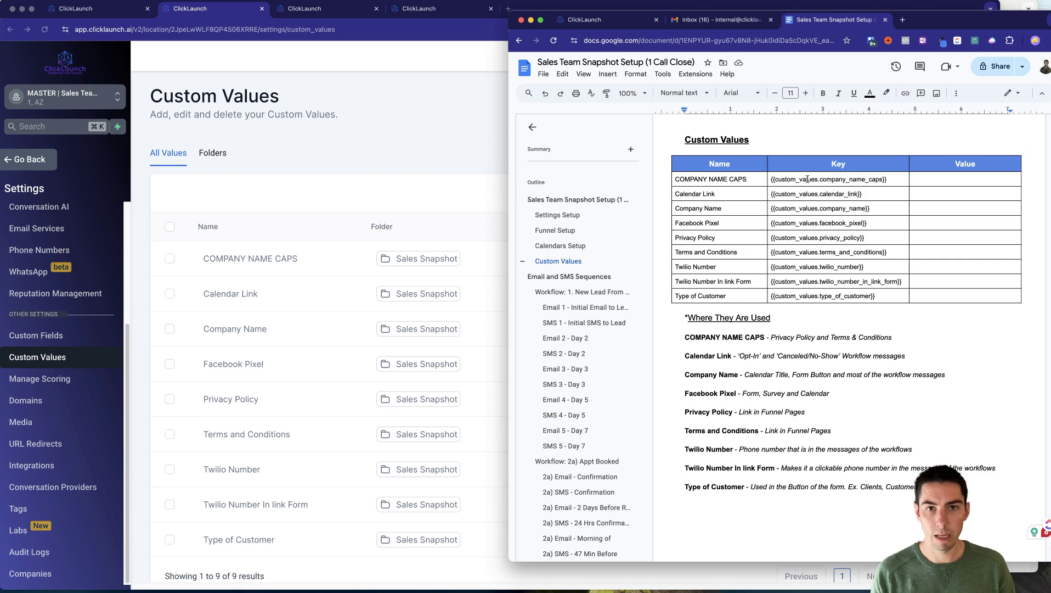
left_click(954, 179)
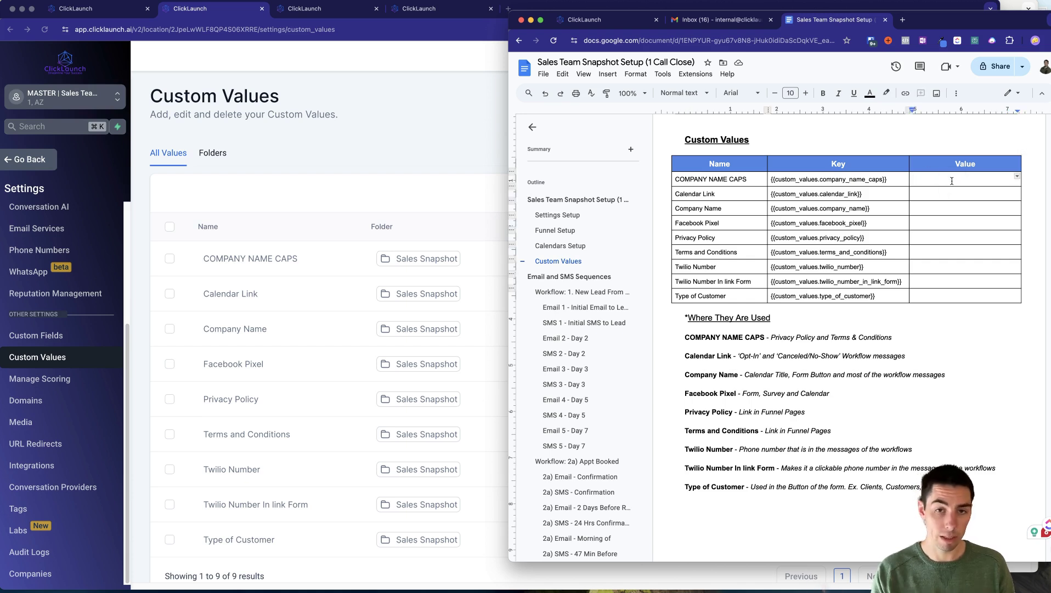
left_click(952, 181)
left_click_drag(695, 337, 855, 506)
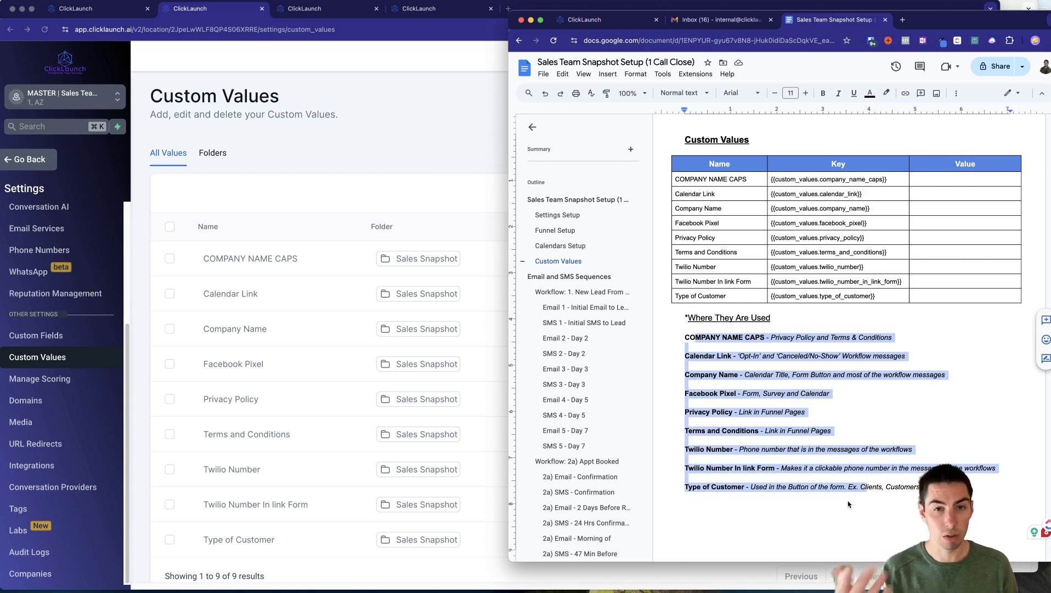
left_click(849, 501)
key("Up")
key("Up")
key("Up")
key("Up")
key("Up")
key("Up")
key("Up")
key("Up")
key("Up")
key("Up")
key("Up")
key("Up")
key("Up")
key("Up")
key("Up")
key("Up")
key("Up")
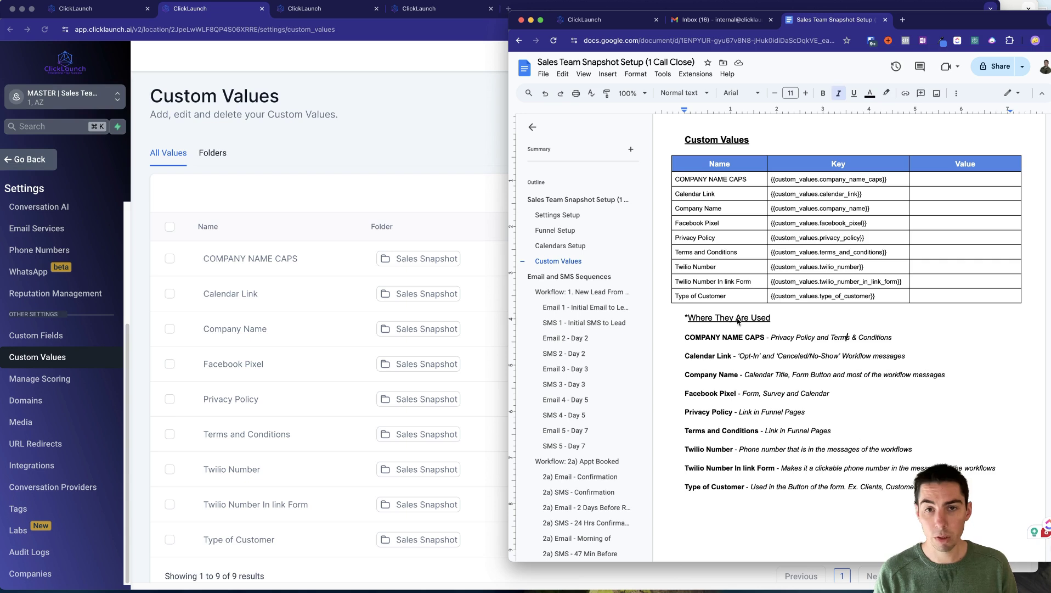
Switch back to ClickLaunch and leave Settings for the contact's record.
left_click(374, 169)
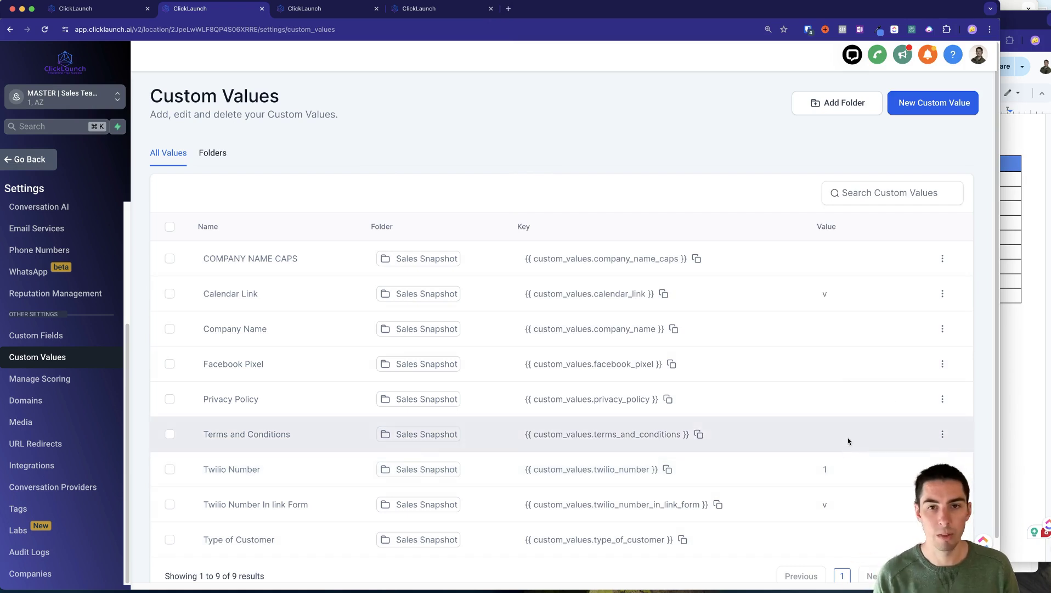
key("super+Tab")
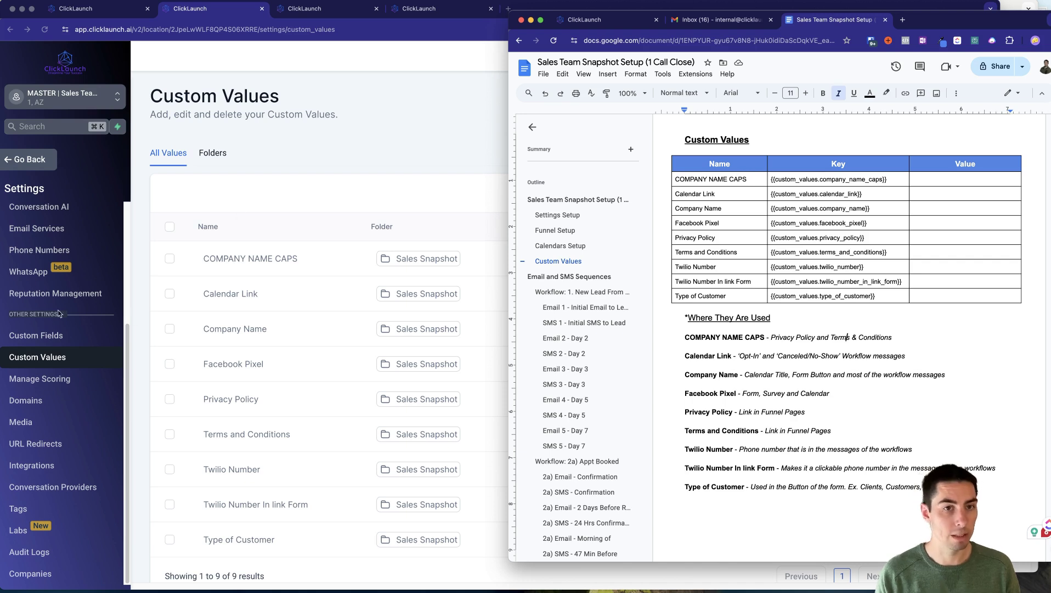
left_click(32, 157)
left_click(32, 158)
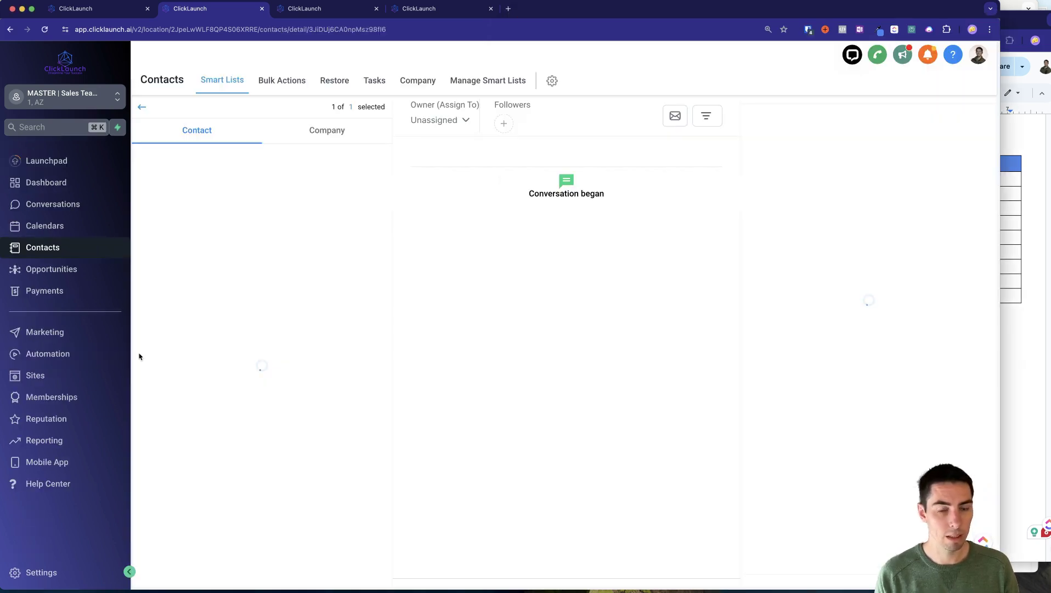
Open the Legal Pages funnel from the Legal Pages folder in Funnels.
key("super+Tab")
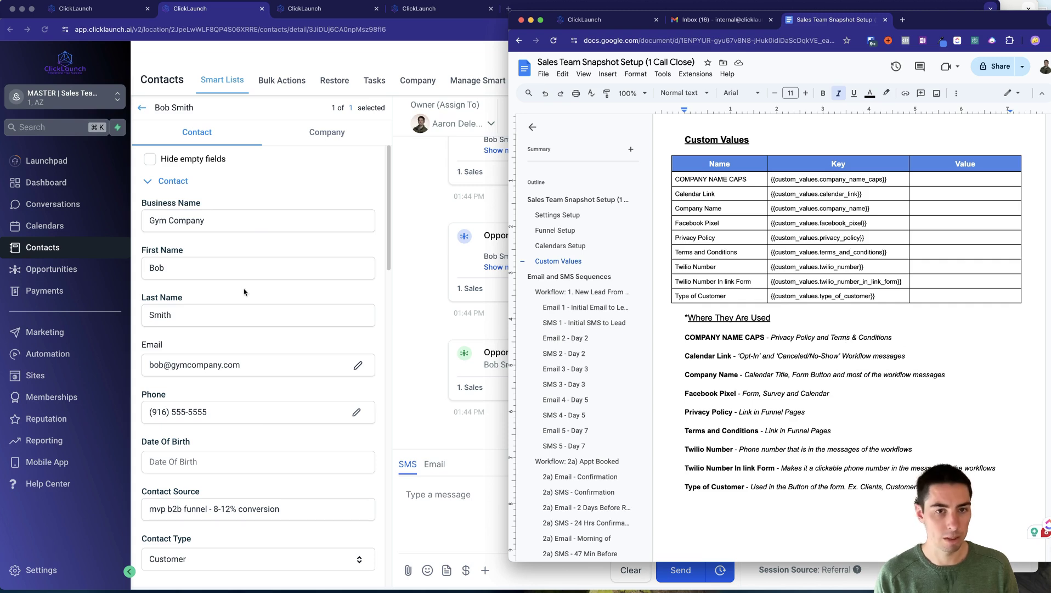
left_click(34, 375)
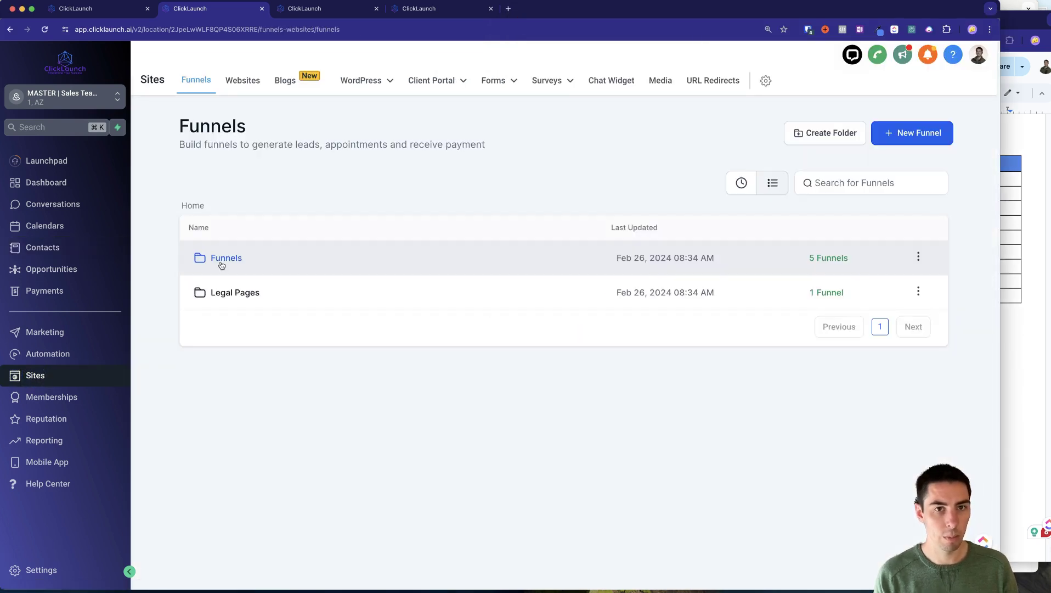
left_click(231, 293)
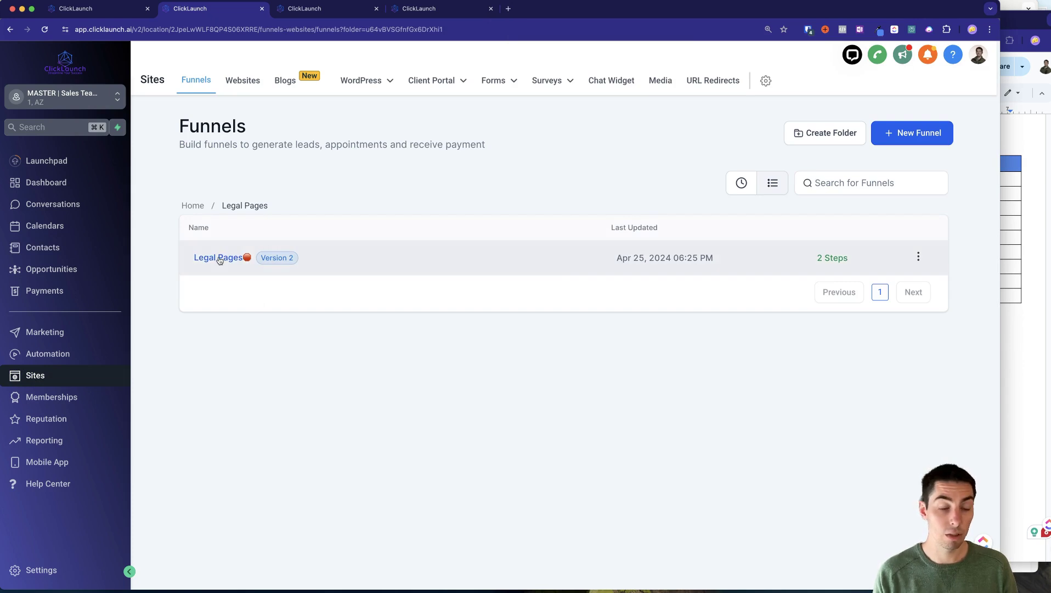
left_click(219, 258)
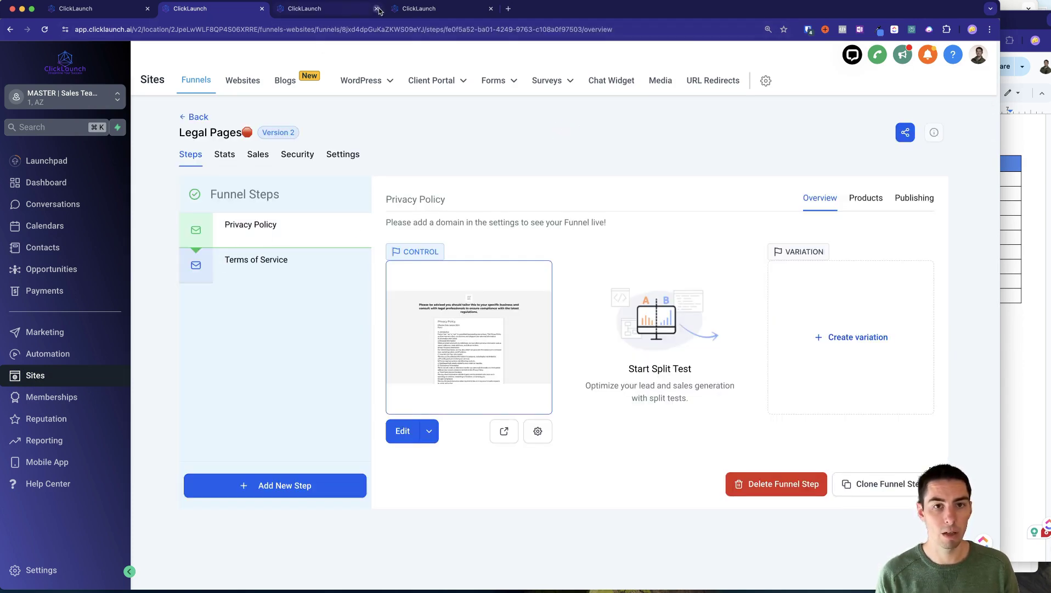
Show the Privacy Policy page and locate its company name placeholder line.
left_click(331, 12)
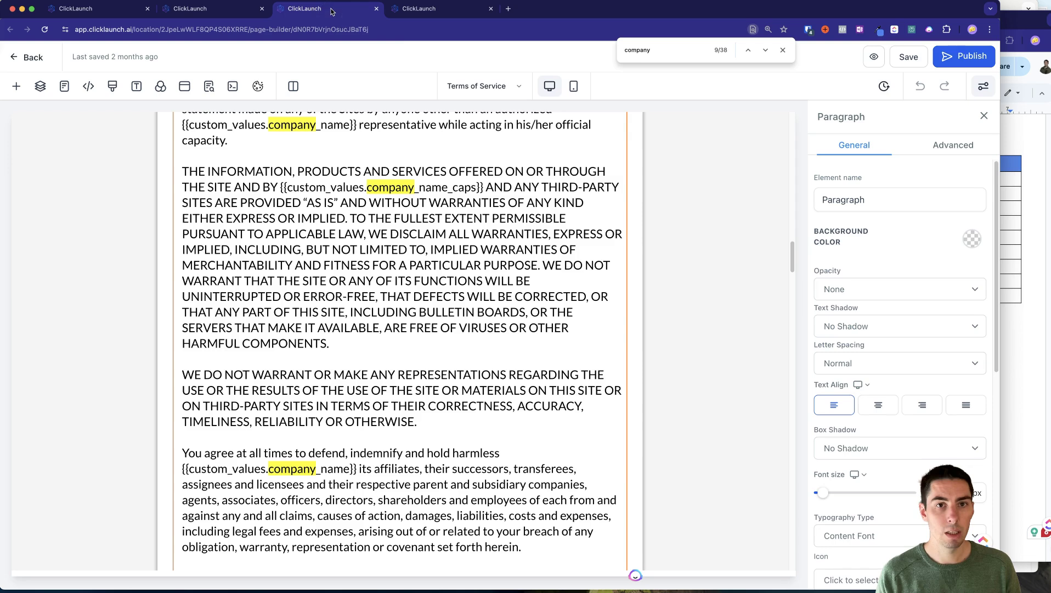
left_click(426, 15)
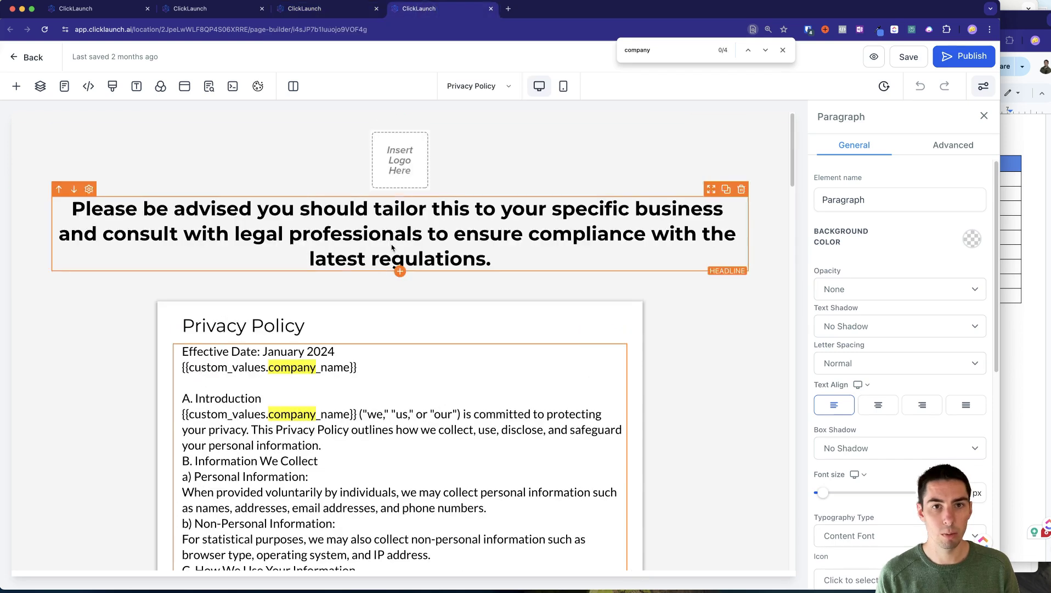
left_click(783, 50)
left_click(249, 359)
scroll(250, 358, "down", 3)
left_click_drag(220, 254, 358, 255)
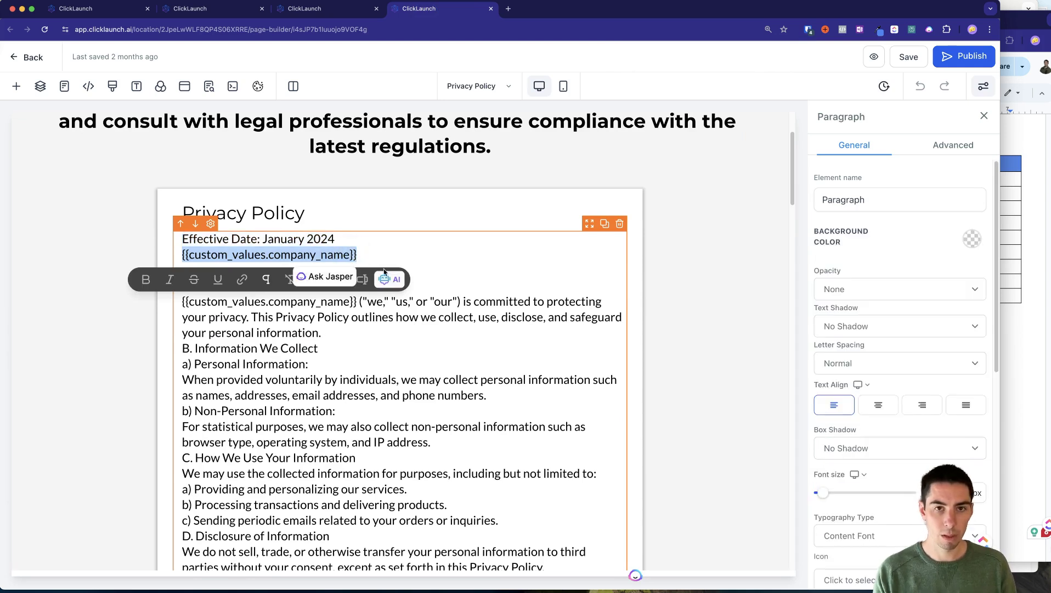
left_click(374, 257)
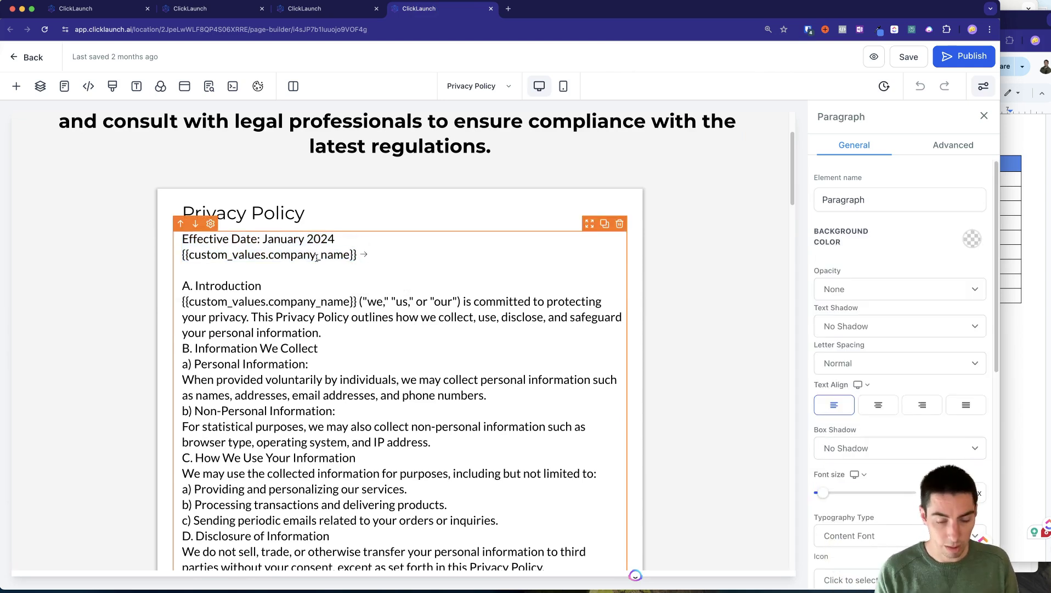
Search the page for 'company', step through every match, then show the Terms of Service page.
key("super+f")
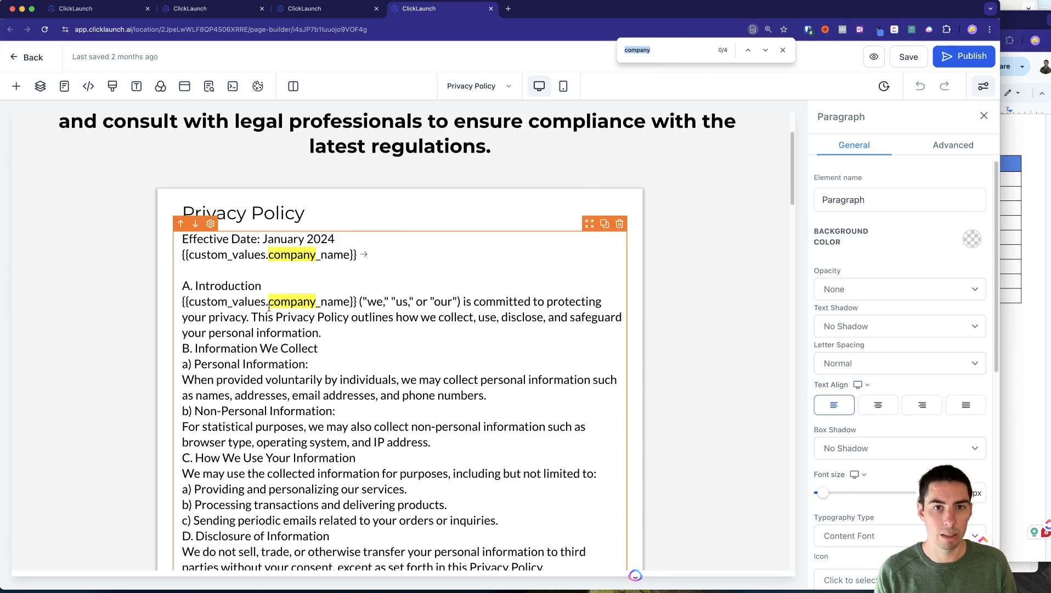
left_click(766, 51)
left_click(765, 50)
left_click(766, 51)
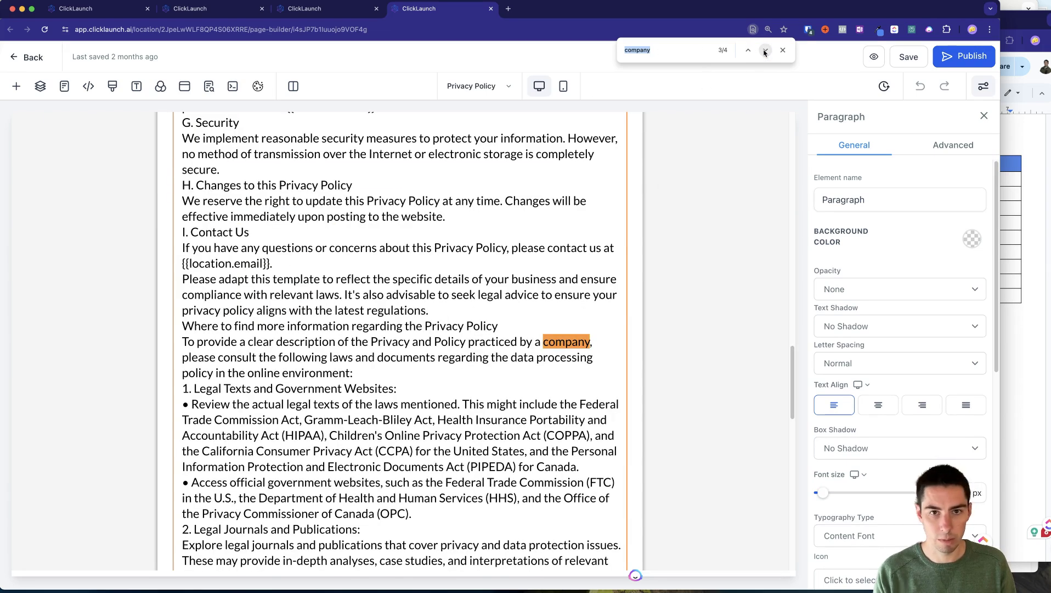
left_click(765, 50)
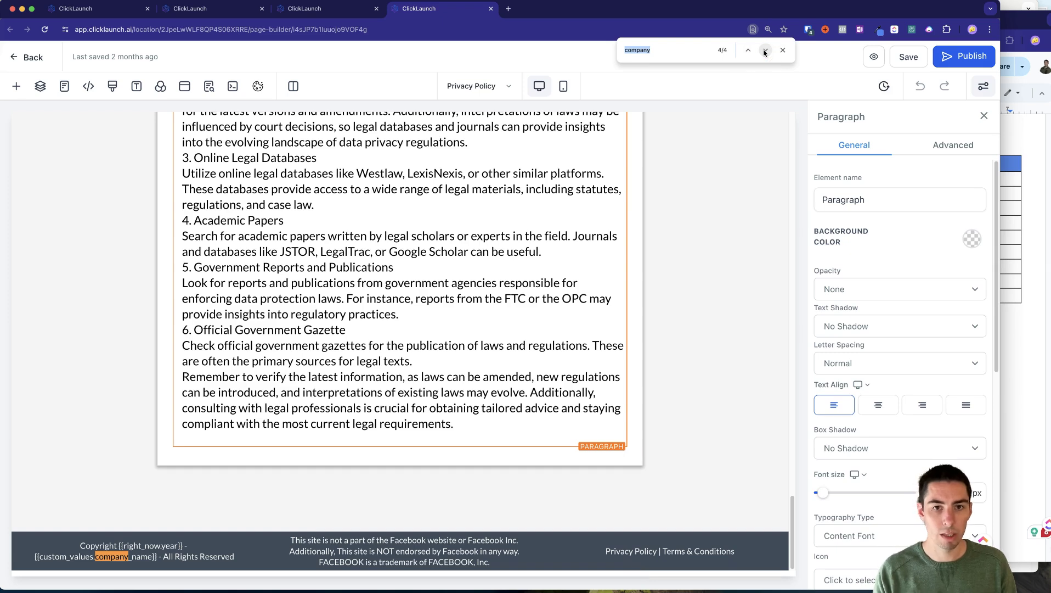
left_click(765, 50)
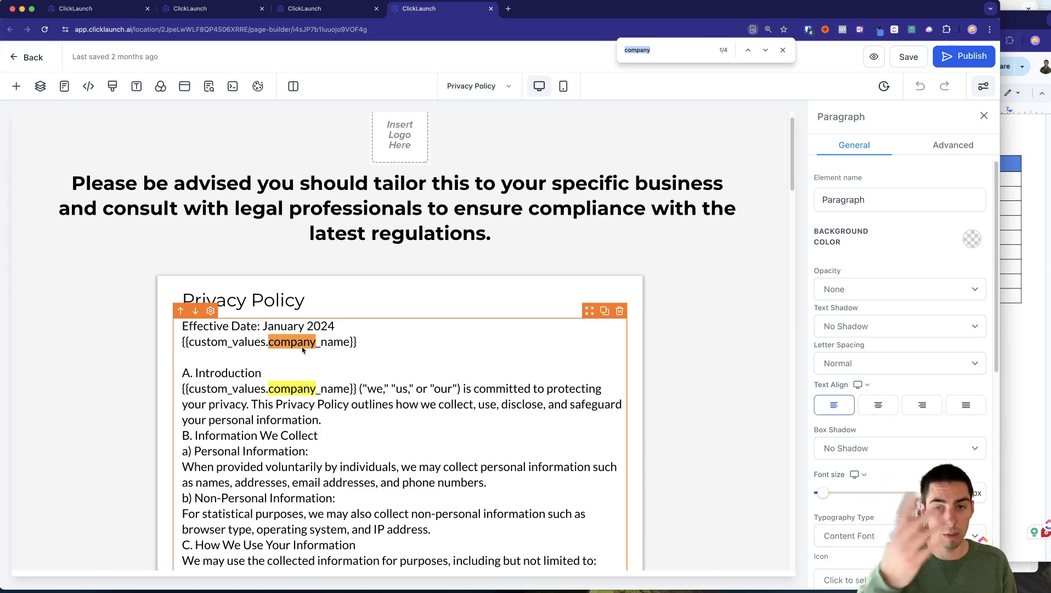
key("ctrl+shift+Tab")
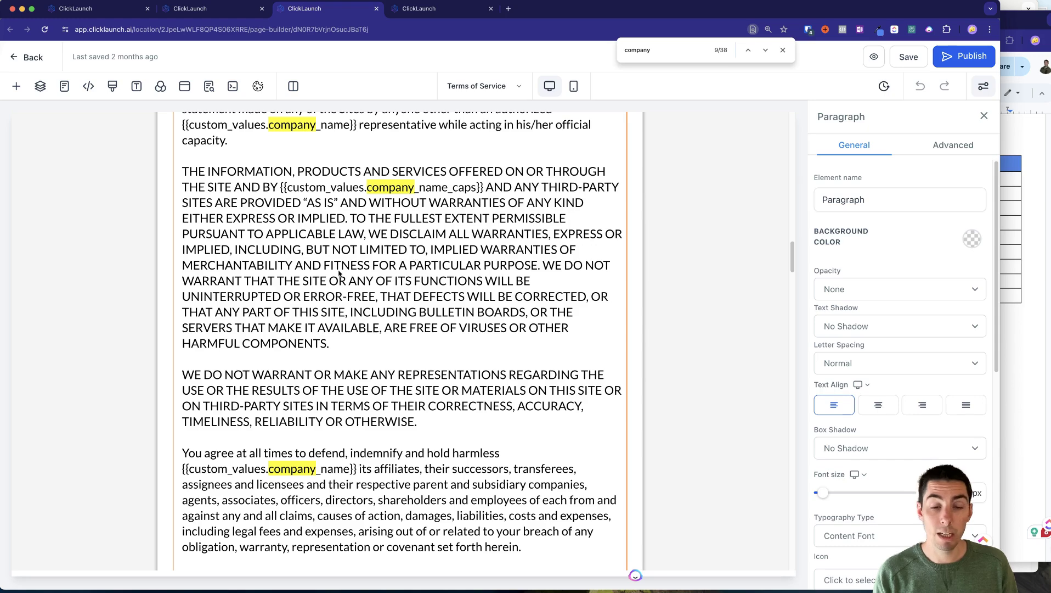
Scroll through the Terms of Service page with the 'company' search to check its placeholders.
scroll(339, 272, "up", 15)
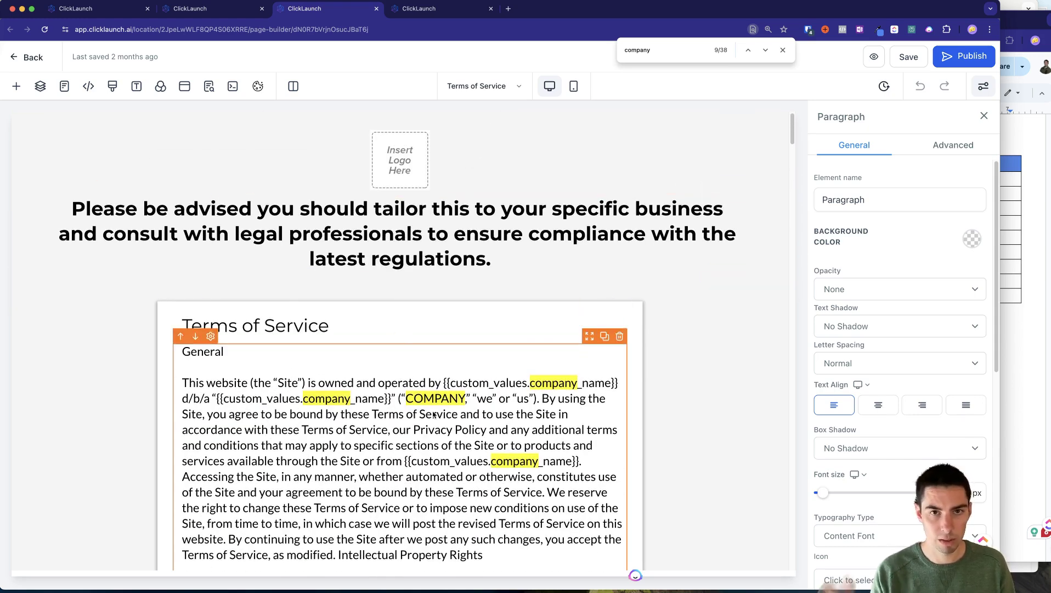
left_click(720, 50)
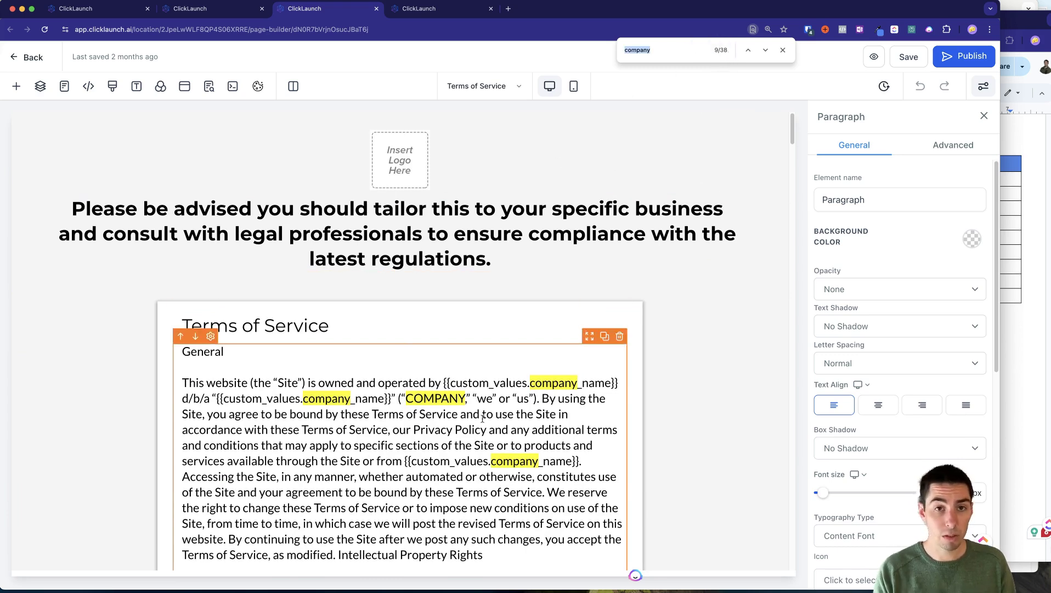
scroll(483, 419, "down", 15)
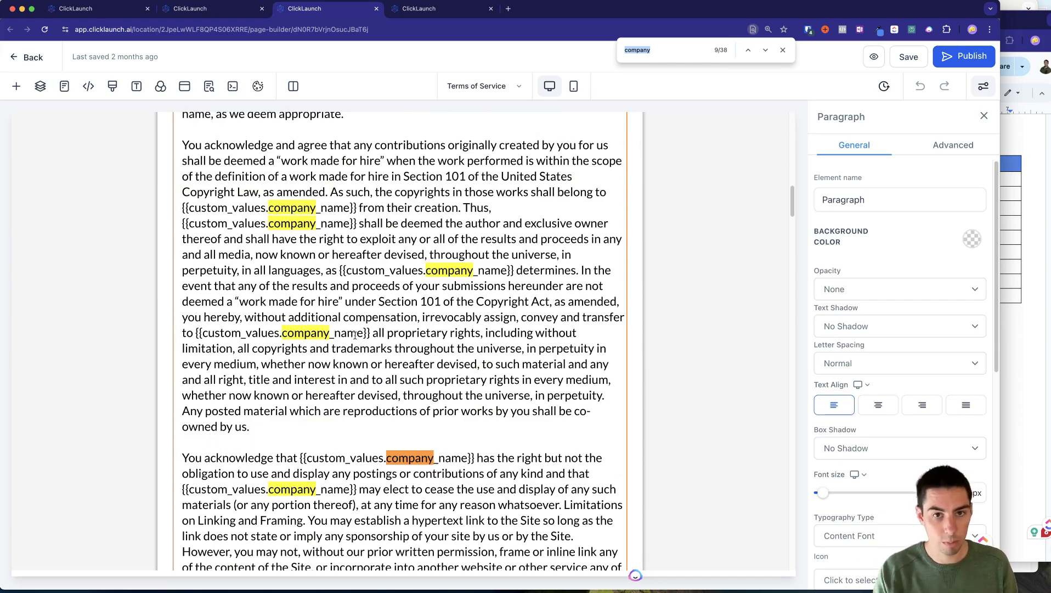
scroll(386, 456, "up", 2)
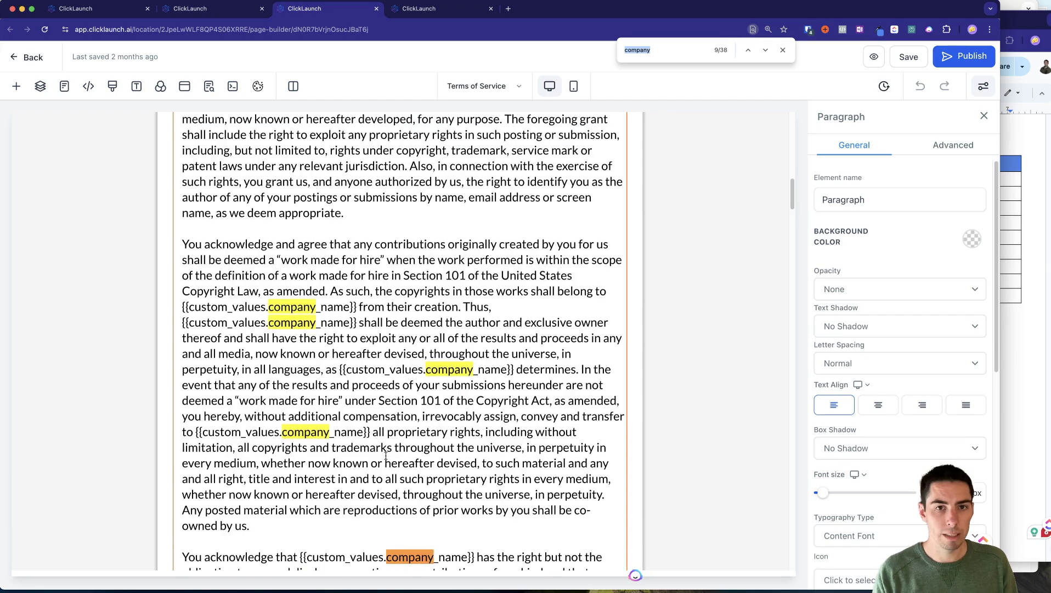
scroll(386, 456, "up", 1)
scroll(386, 456, "up", 15)
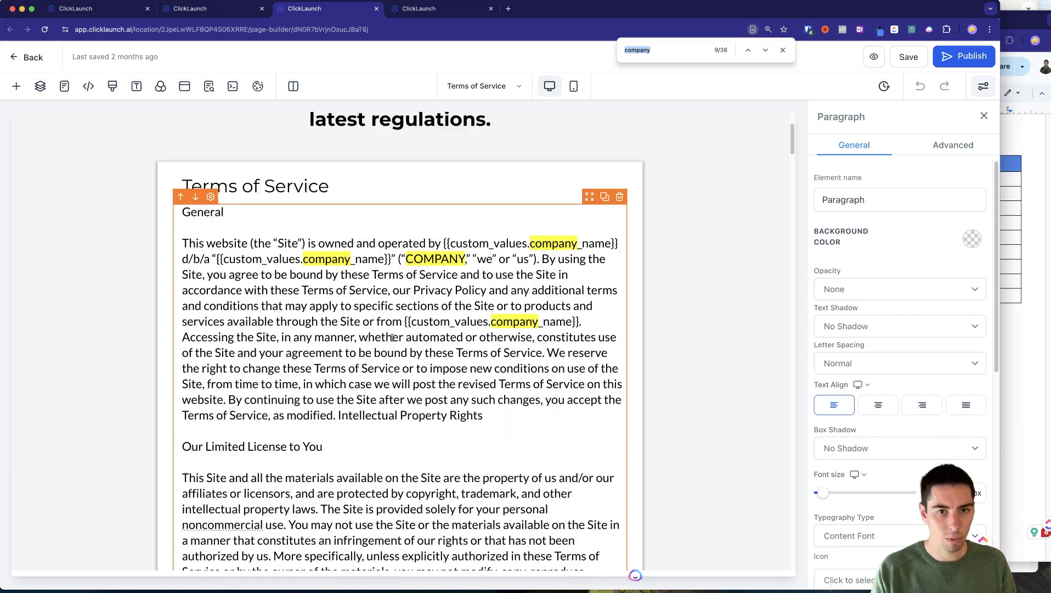
scroll(366, 305, "down", 15)
scroll(375, 350, "down", 10)
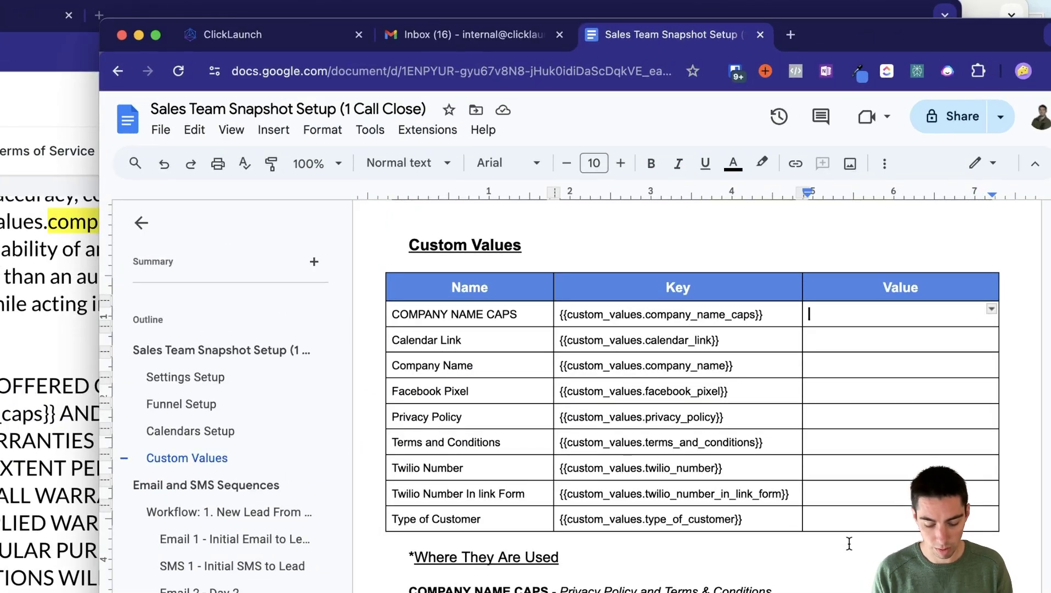
Enter FUNNY COMPANY LLC for COMPANY NAME CAPS and Funny Company LLC for Company Name.
type("FUNNY COMPANY")
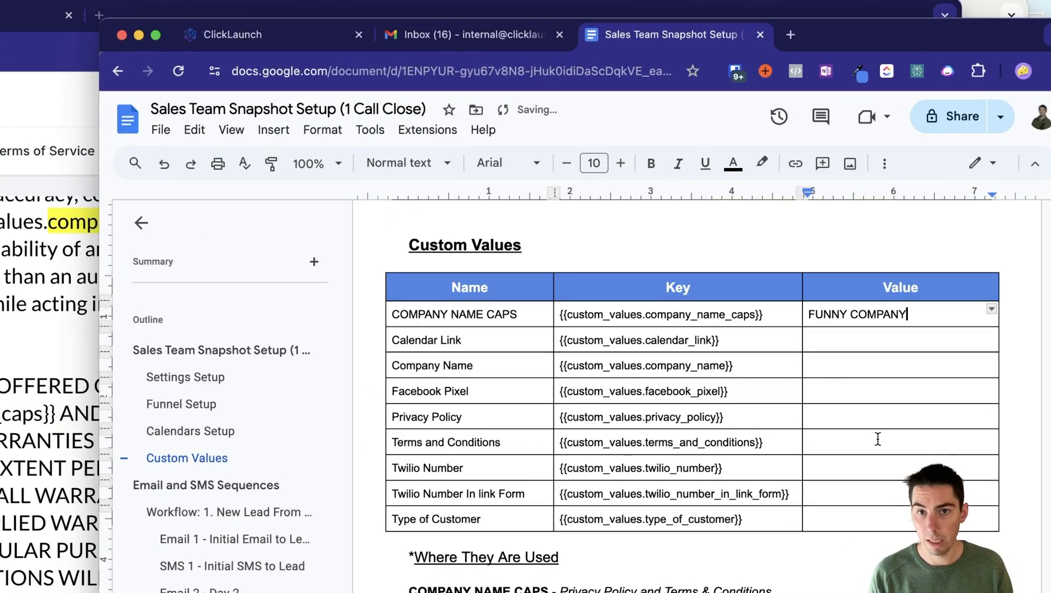
left_click(827, 359)
type("Funny Com")
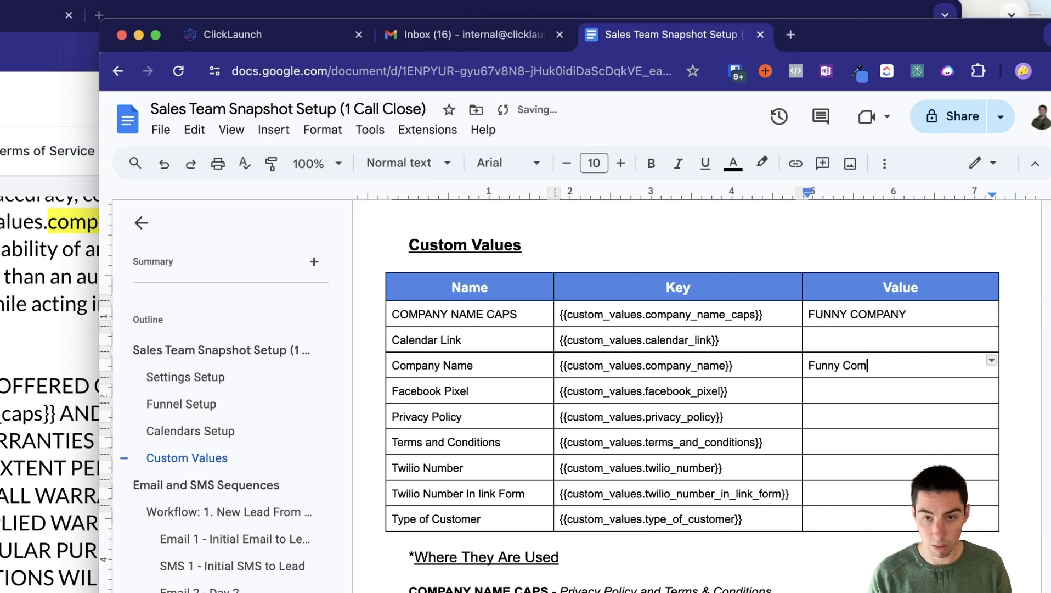
type("an")
type("py")
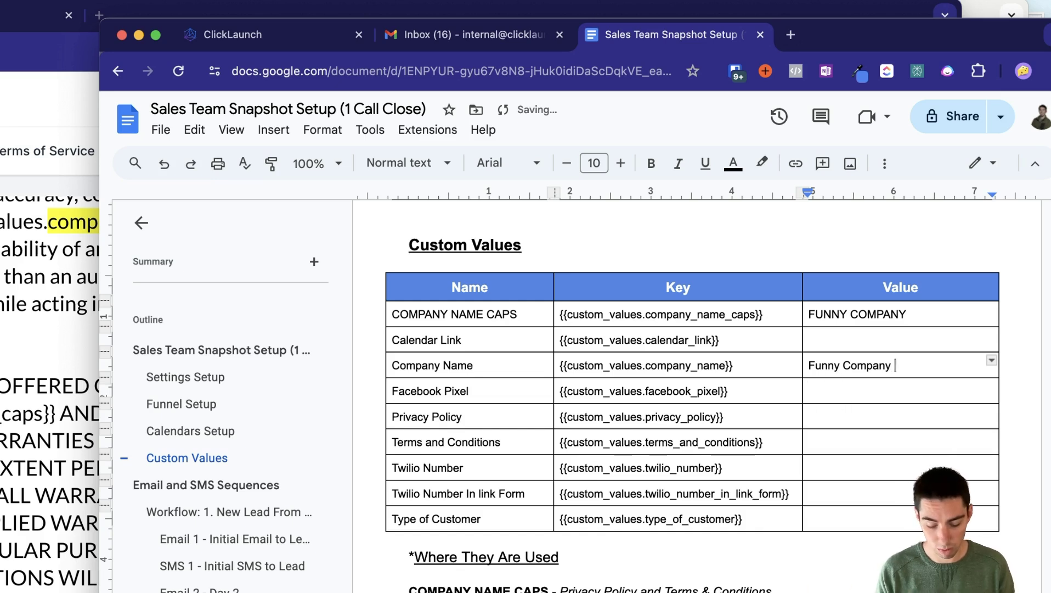
type(" LLC")
left_click(934, 313)
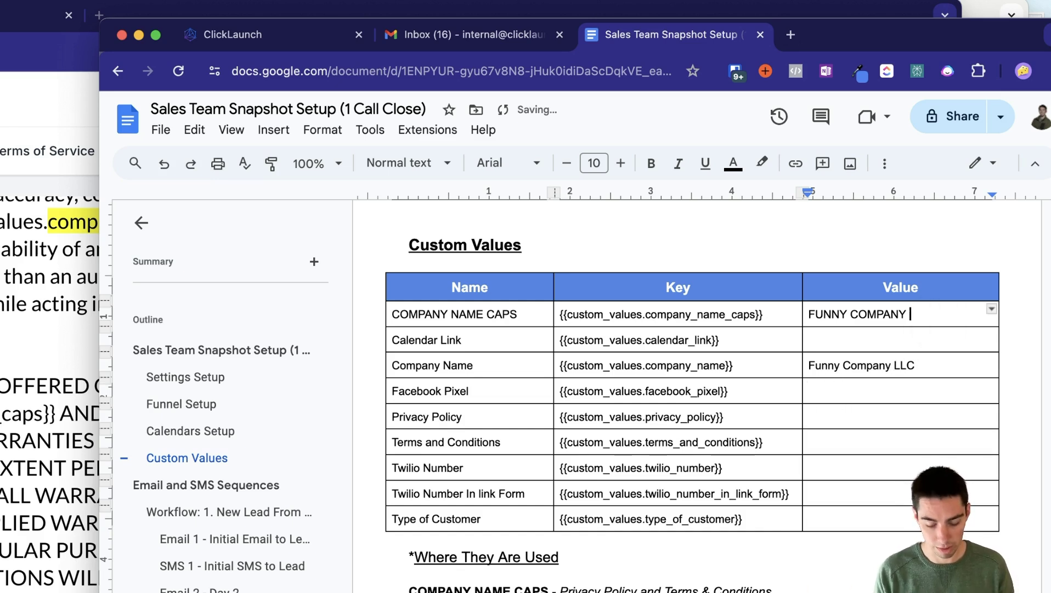
type("LLC")
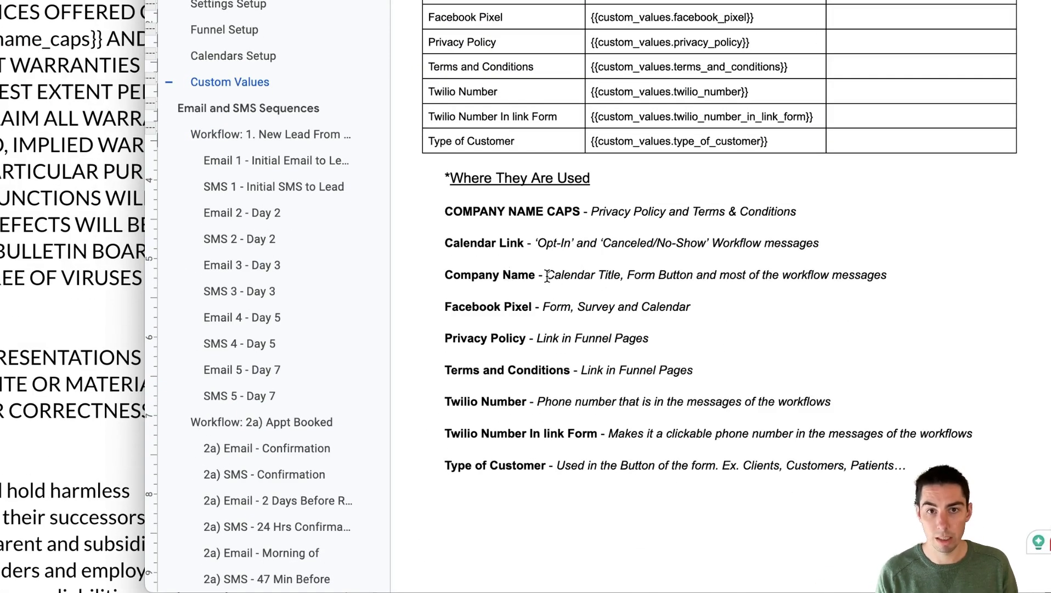
left_click_drag(547, 276, 892, 272)
left_click(898, 269)
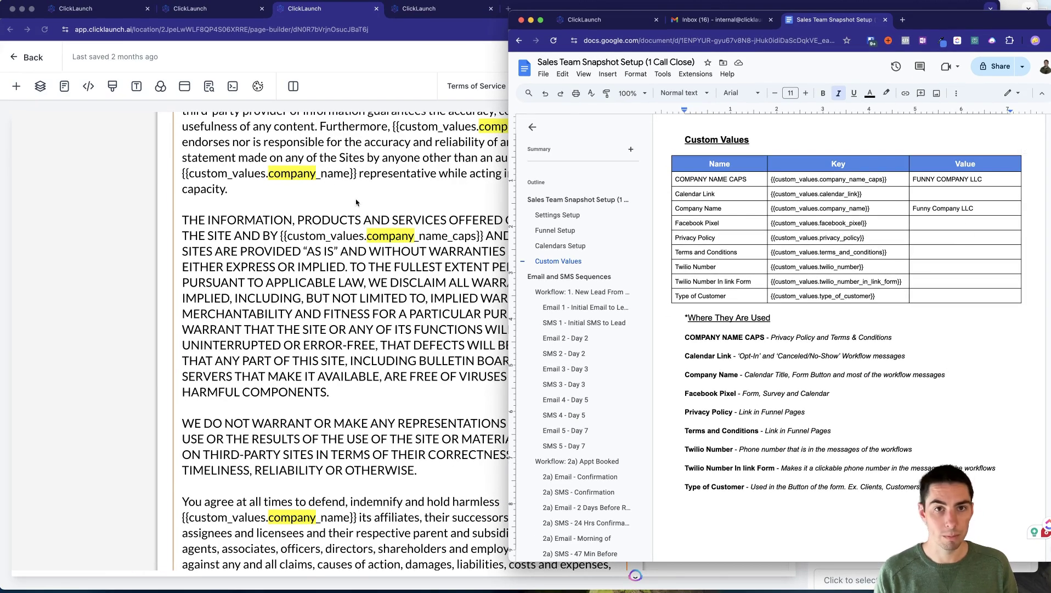
left_click(360, 193)
Open the Booking Page step of MVP B2B Funnel #1 in the Funnels folder.
left_click(231, 13)
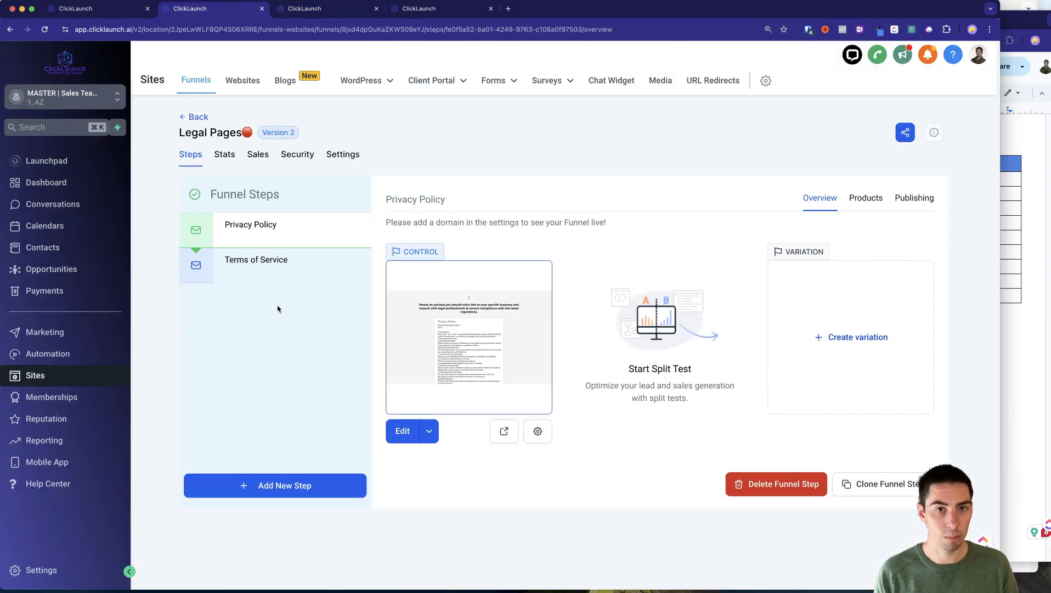
left_click(1024, 366)
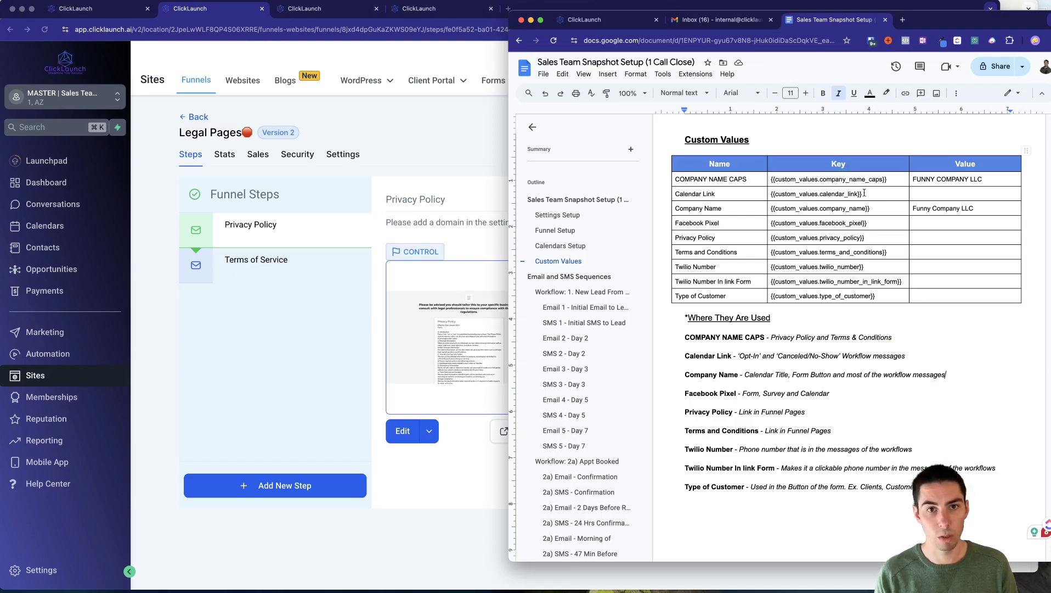
left_click(150, 405)
left_click(197, 116)
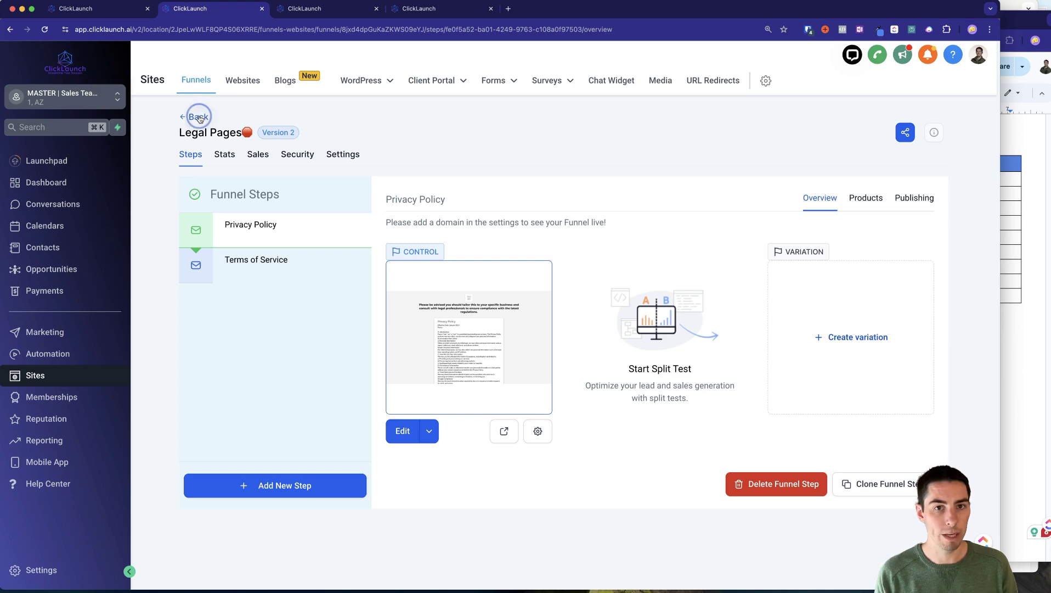
left_click(190, 206)
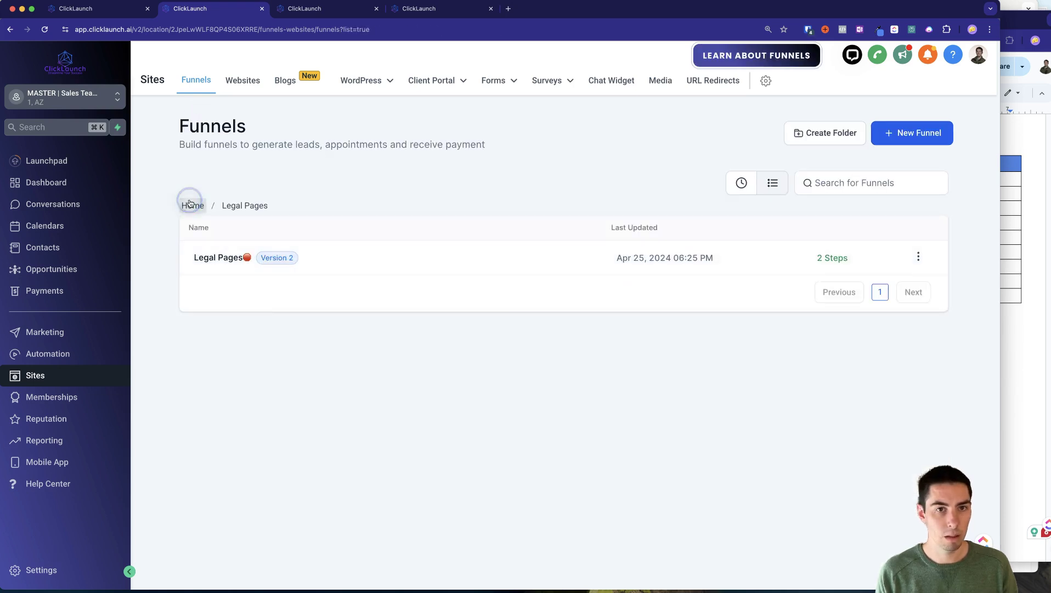
left_click(224, 259)
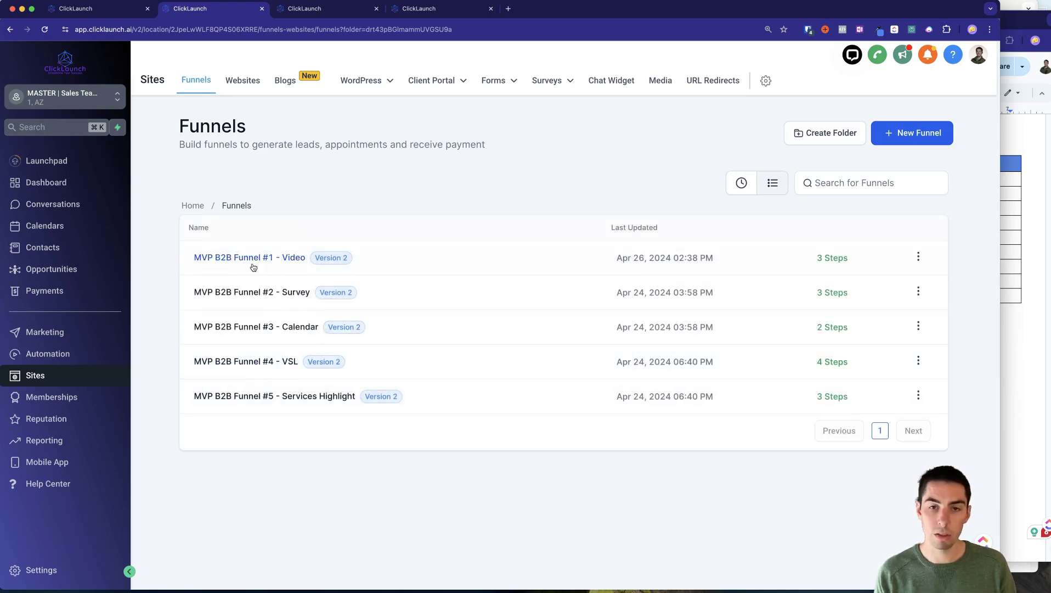
left_click(263, 260)
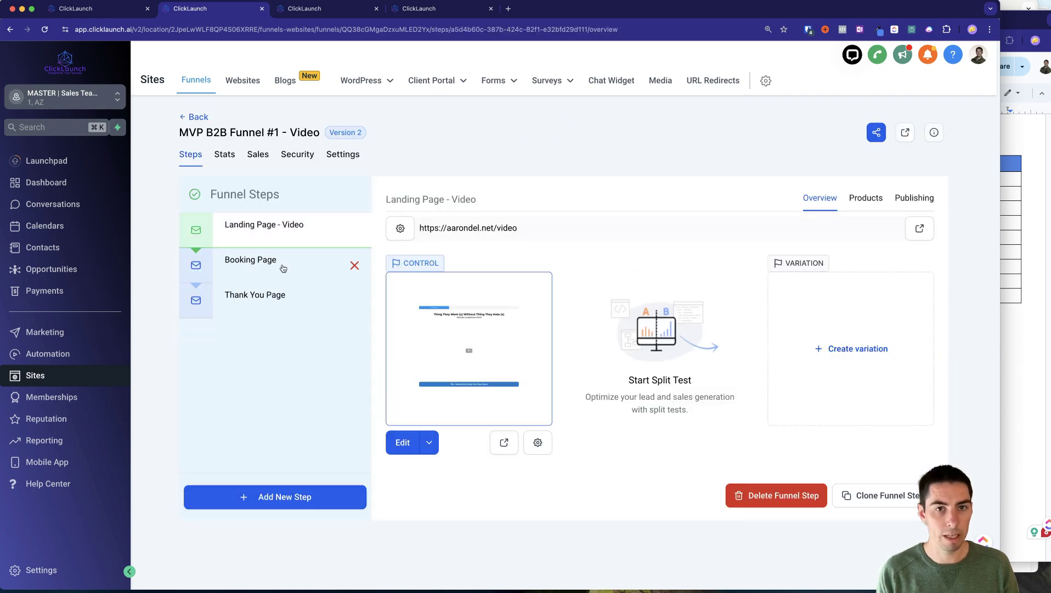
left_click(260, 268)
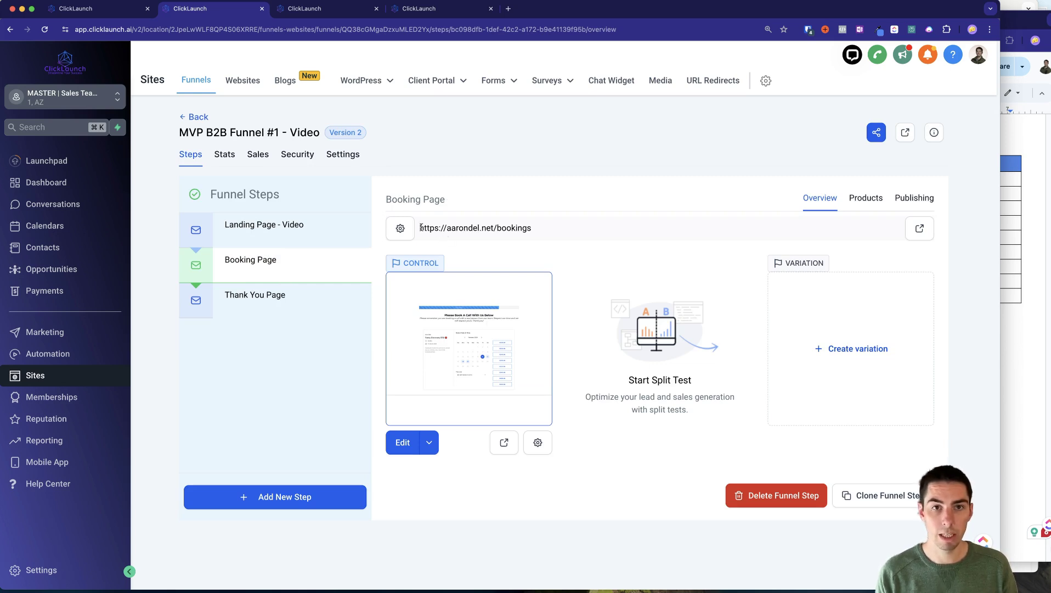
Paste the booking page URL as the Calendar Link value and enter 561 for Facebook Pixel.
left_click_drag(421, 227, 537, 229)
key("super+c")
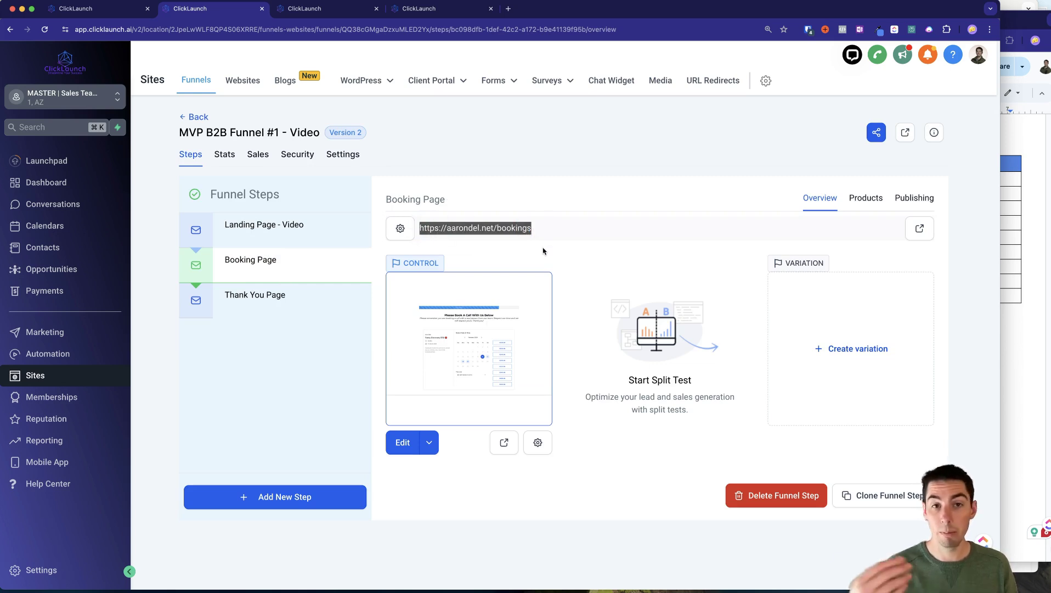
left_click(1020, 343)
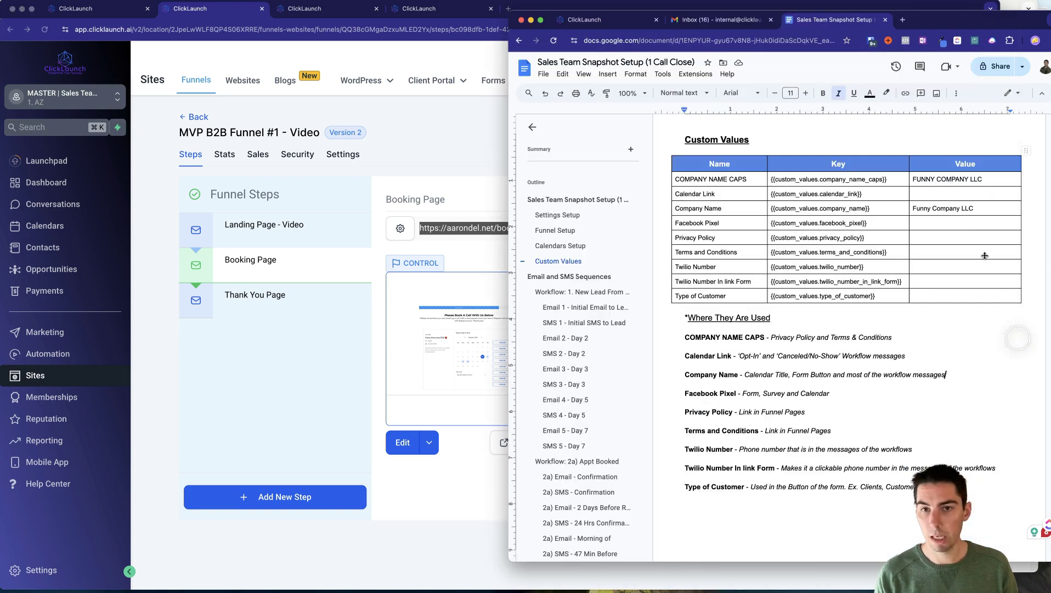
left_click(934, 195)
key("super+v")
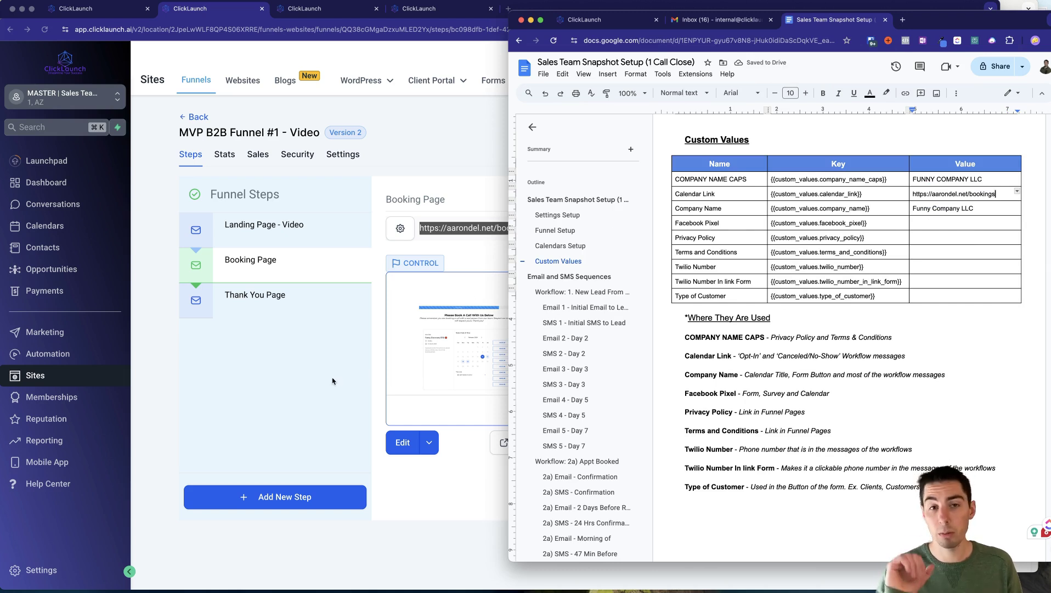
left_click(933, 224)
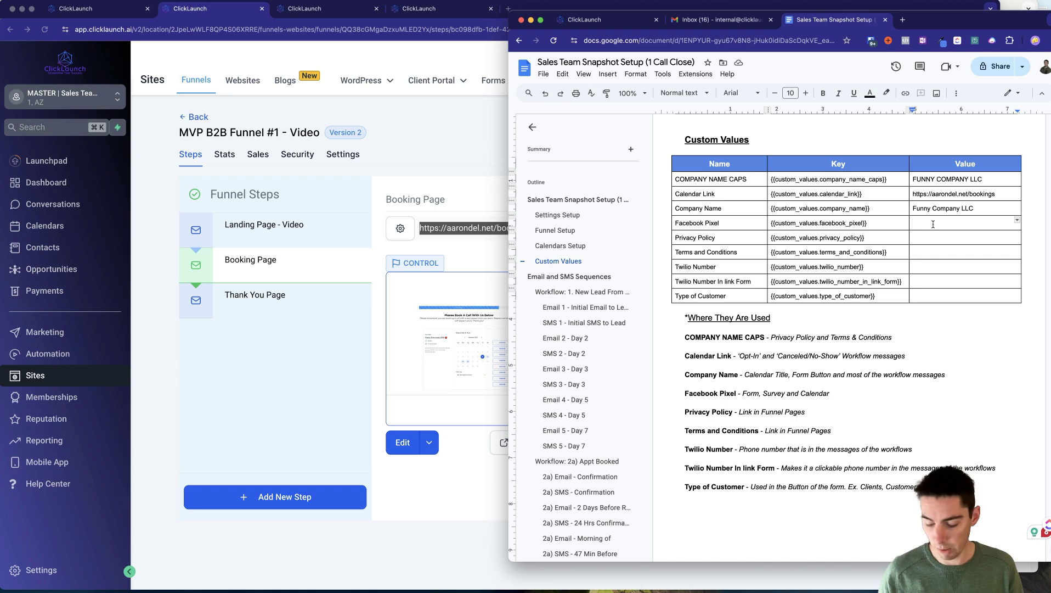
type("56143884564")
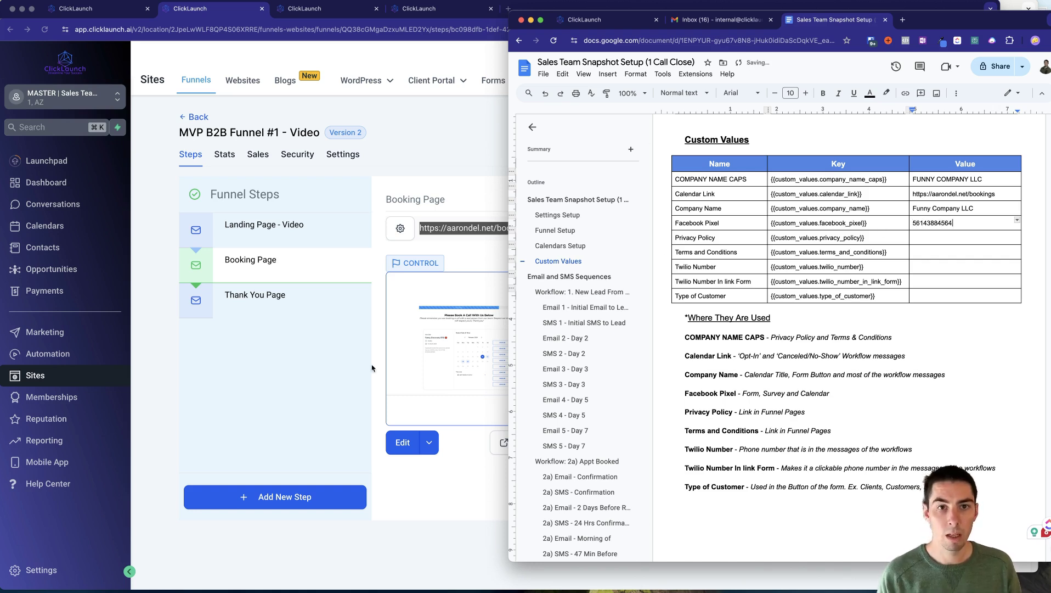
left_click(299, 313)
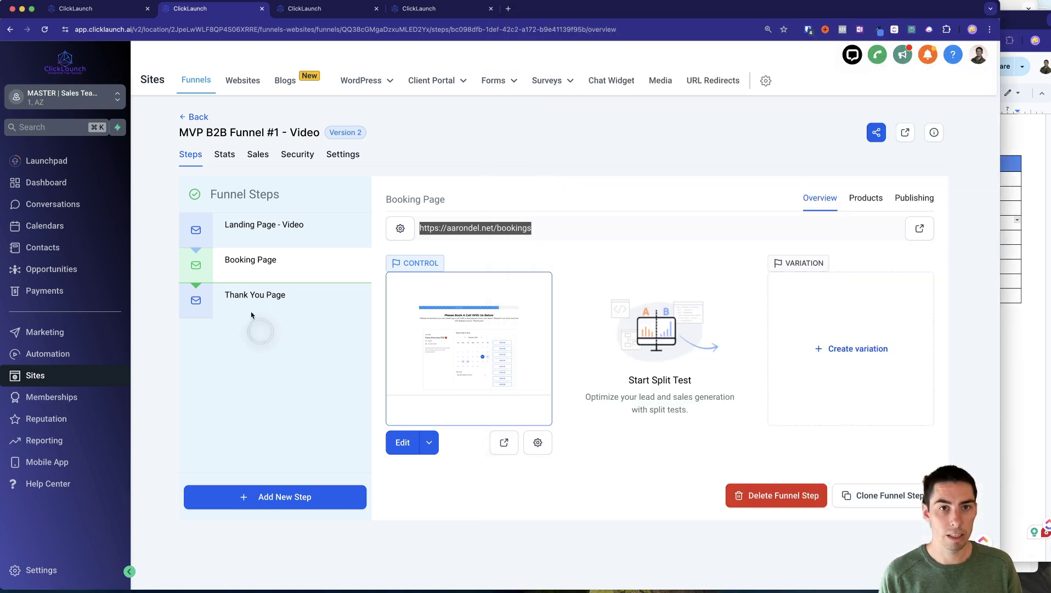
Open the Legal Pages funnel and set its domain to aarondel.net in the funnel settings.
left_click(195, 117)
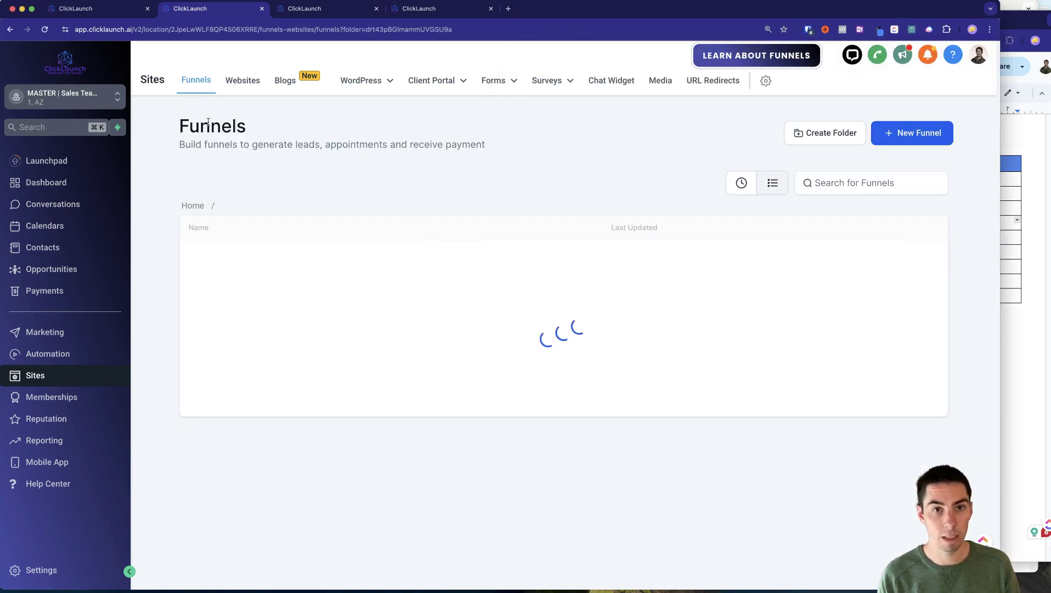
left_click(193, 205)
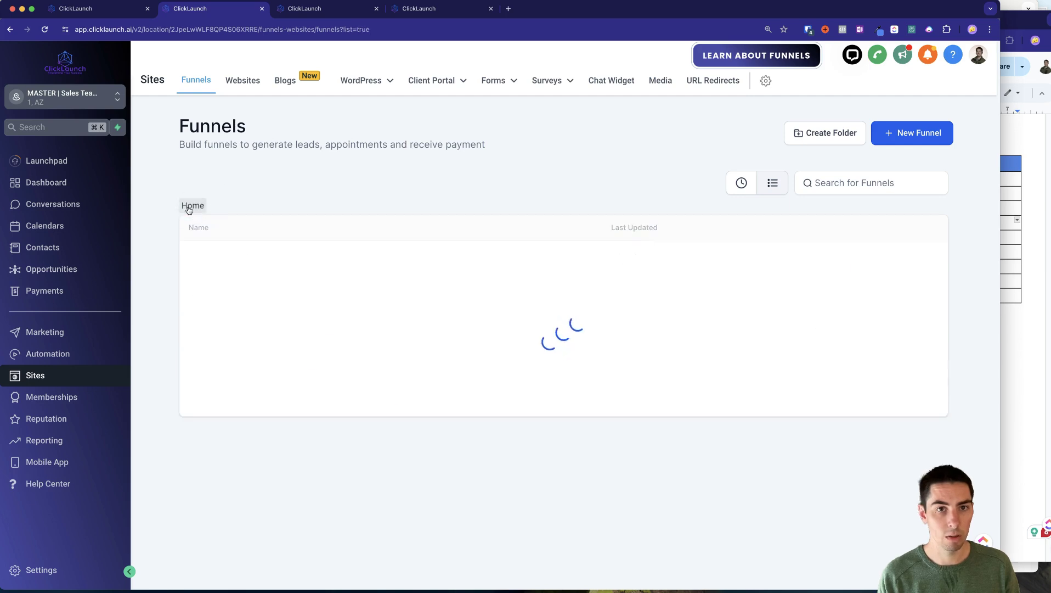
left_click(273, 307)
left_click(219, 257)
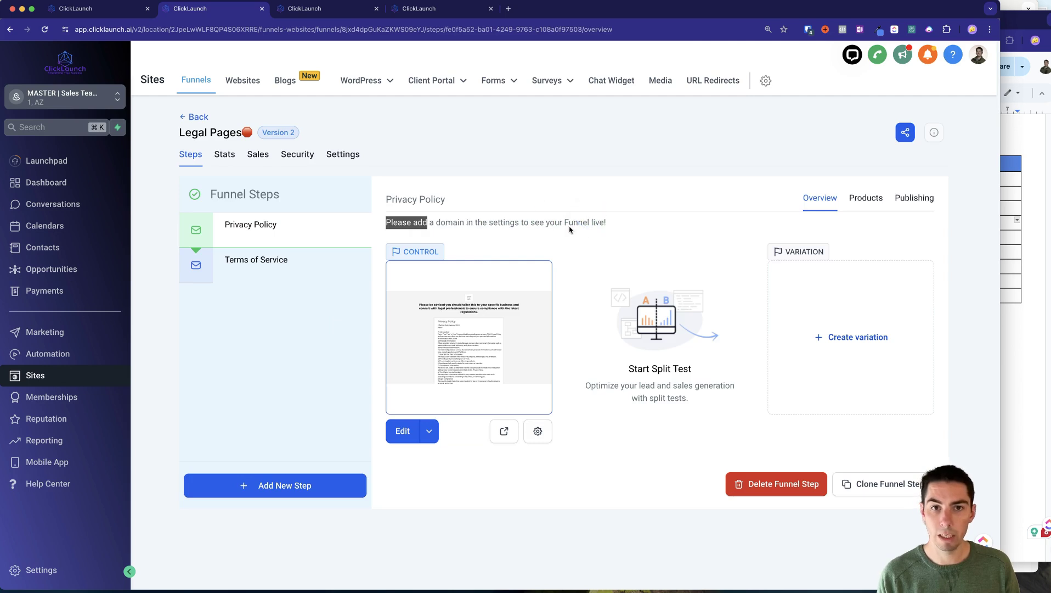
left_click_drag(461, 221, 555, 254)
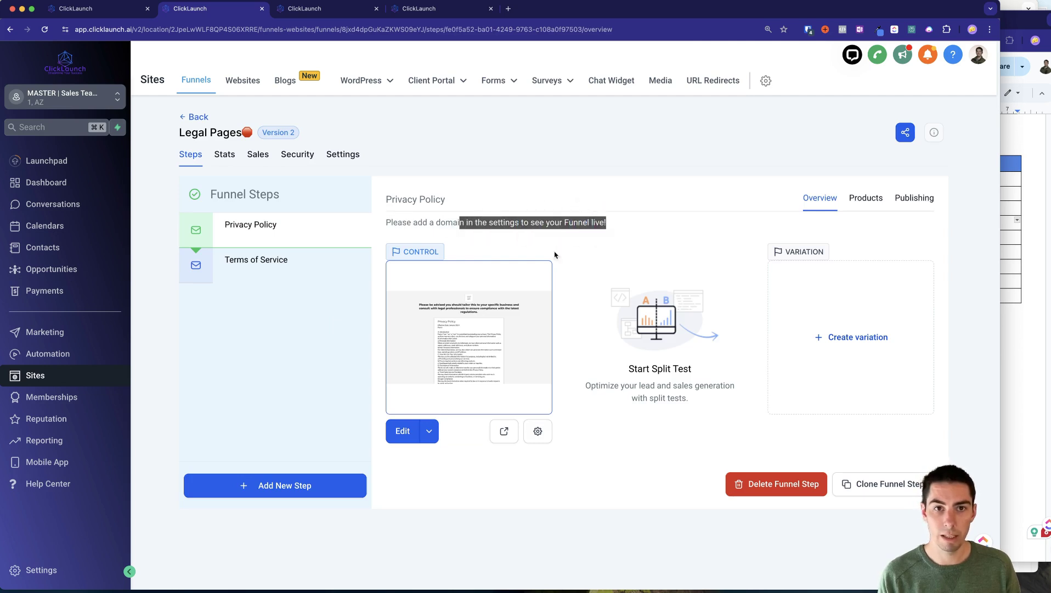
left_click(310, 340)
left_click(346, 155)
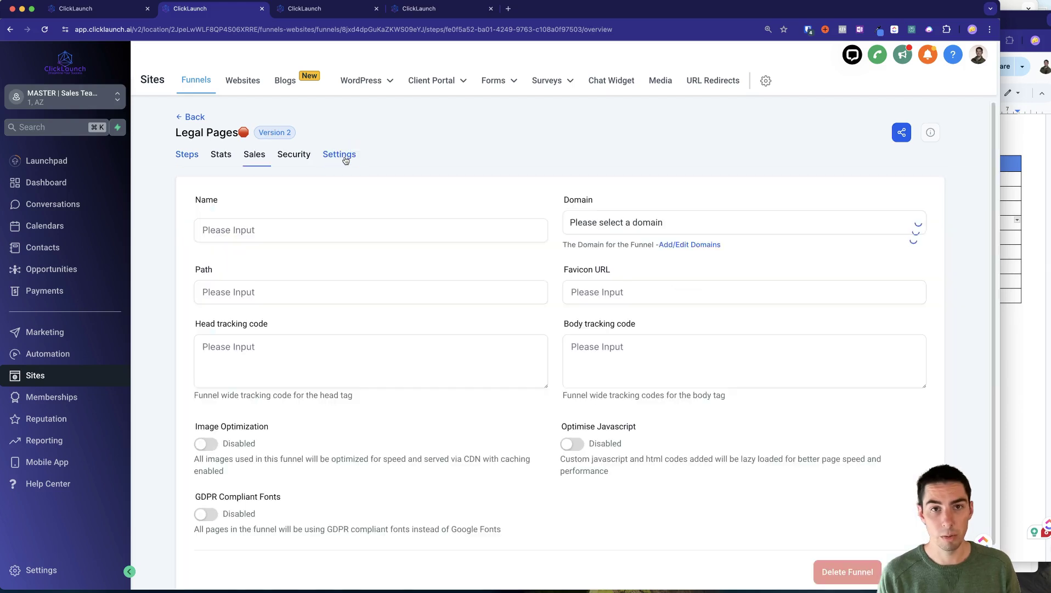
left_click(620, 222)
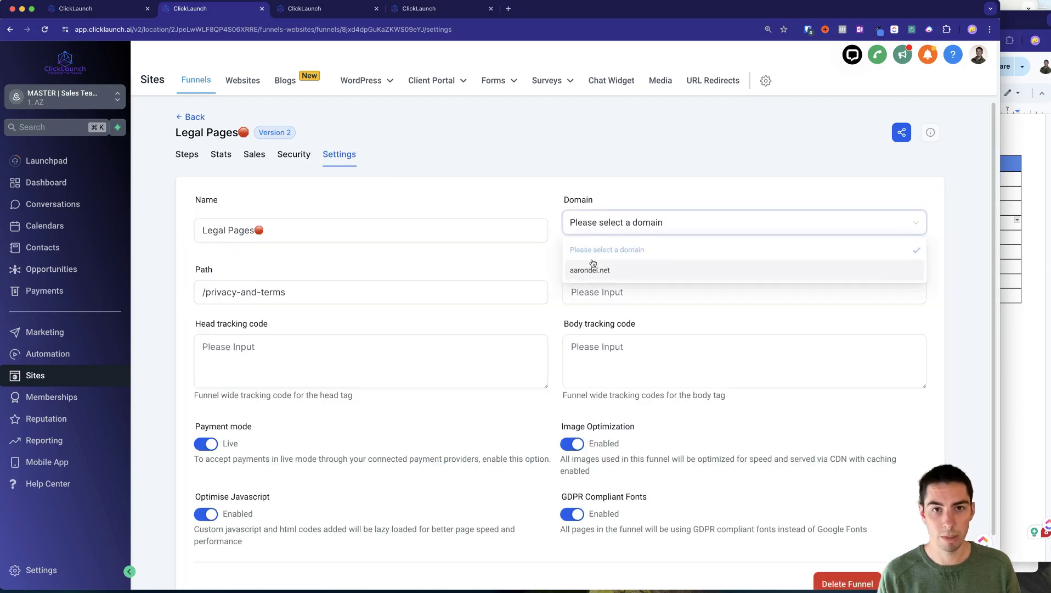
left_click(590, 272)
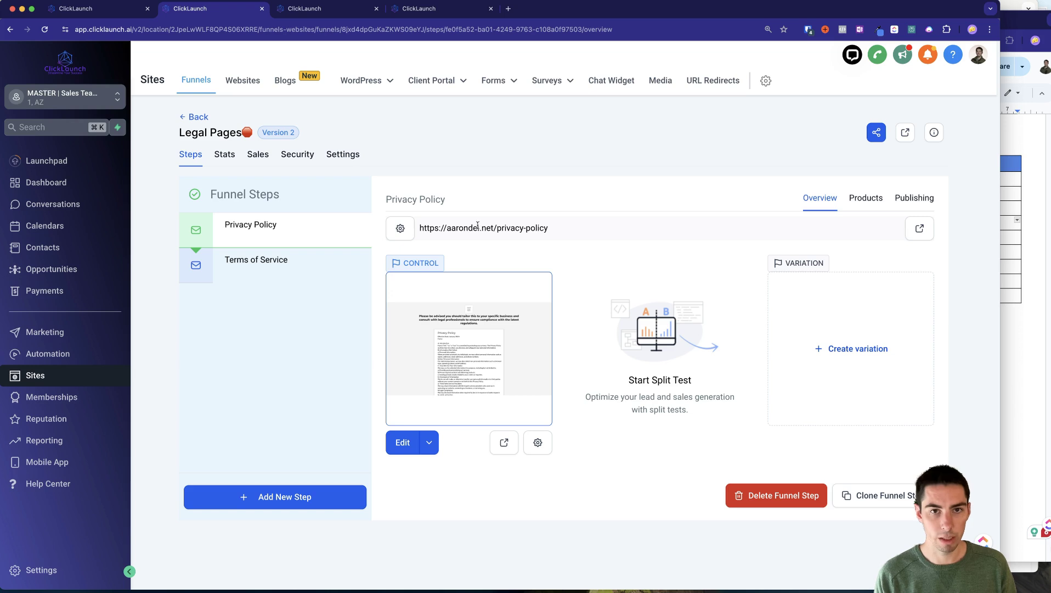
Paste the Privacy Policy page address into the setup doc's Privacy Policy value cell.
triple_click(458, 228)
key("super+c")
left_click(1009, 370)
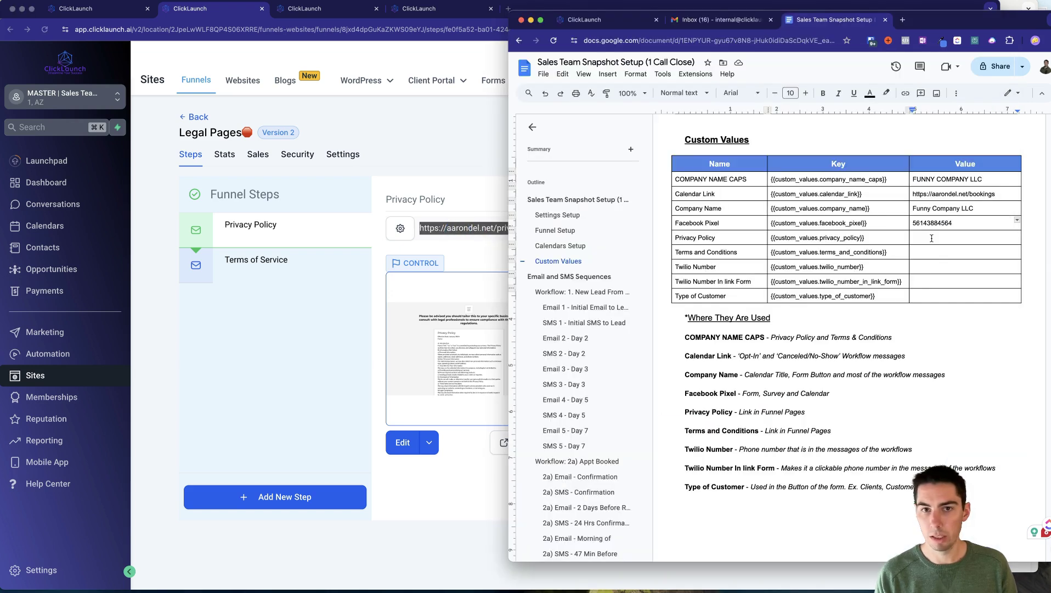
left_click(932, 238)
key("super+v")
left_click(310, 339)
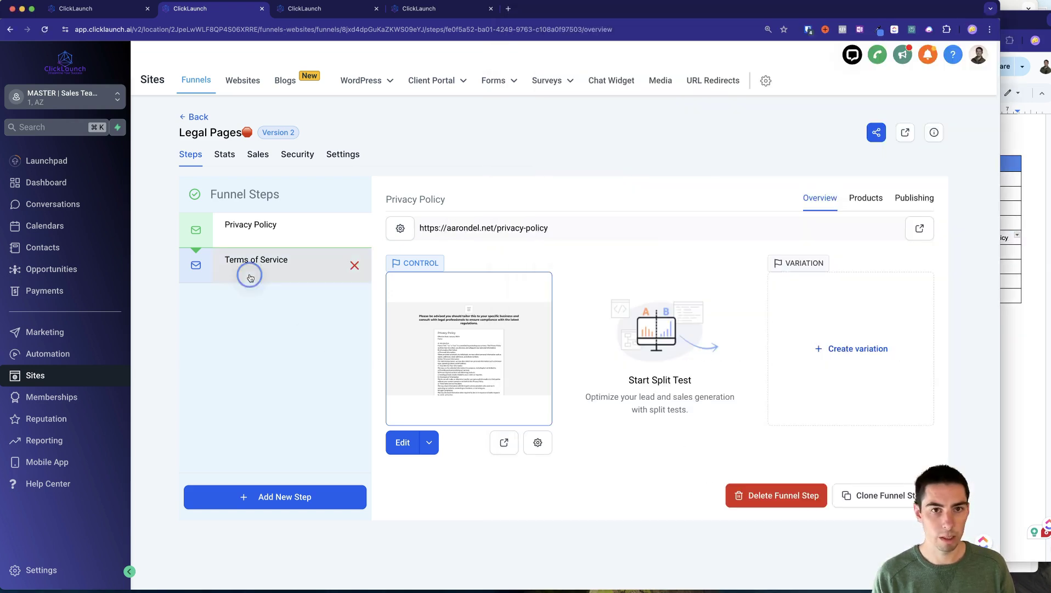
left_click(250, 271)
triple_click(452, 228)
key("super+c")
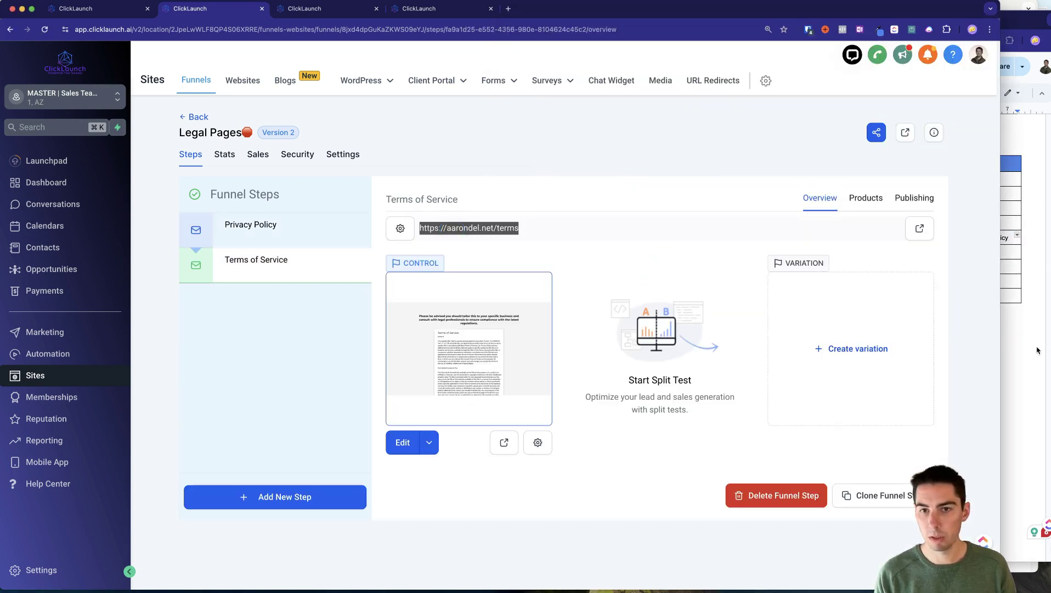
left_click(1038, 351)
left_click(935, 253)
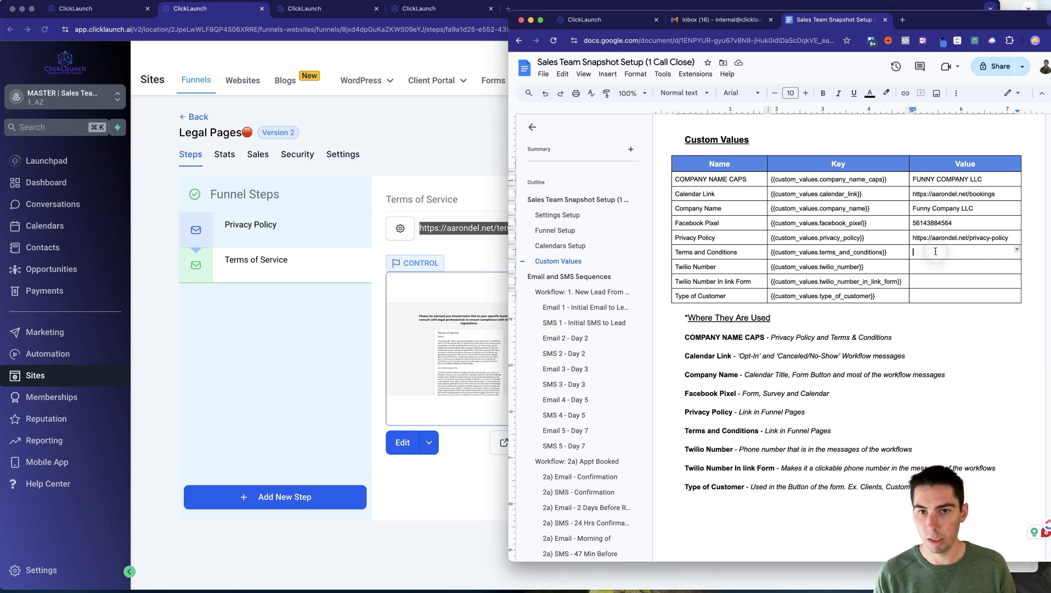
key("super+v")
key("Return")
key("BackSpace")
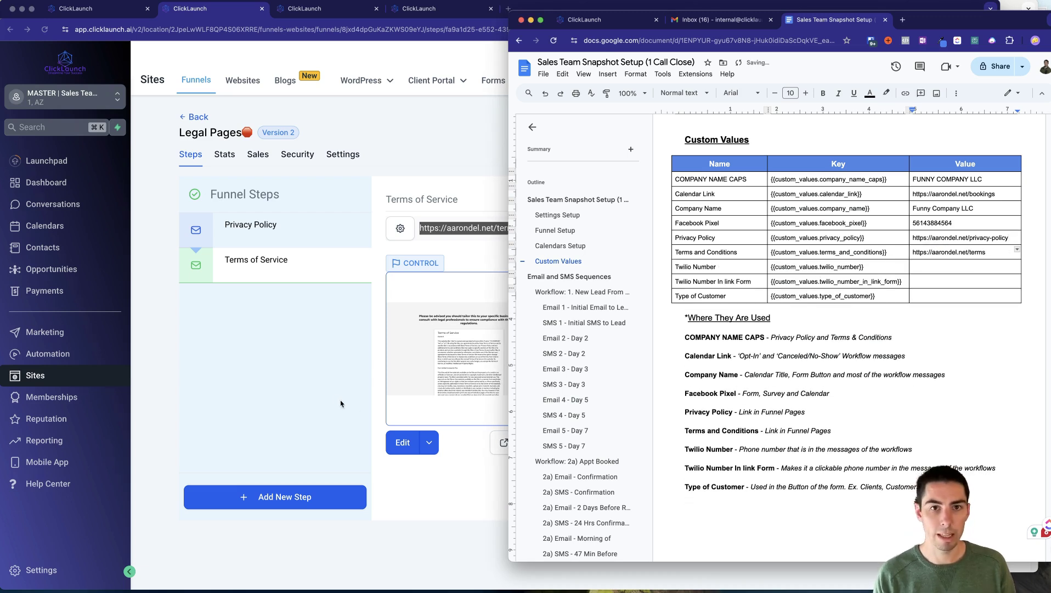
Check the Terms page in the page builder, then return to the Legal Pages funnel overview.
left_click(340, 403)
left_click(316, 9)
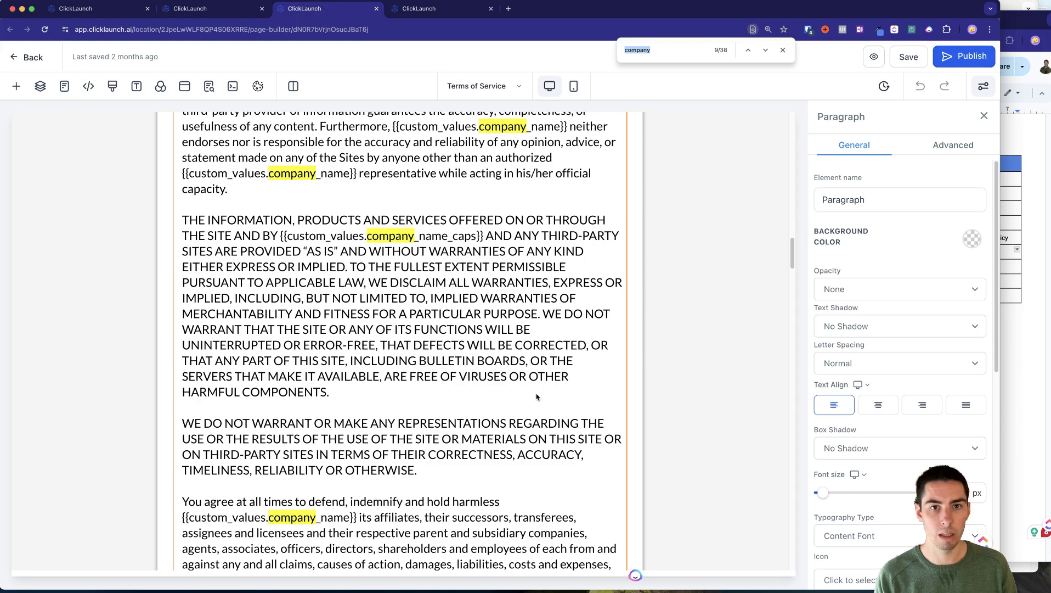
scroll(538, 398, "down", 15)
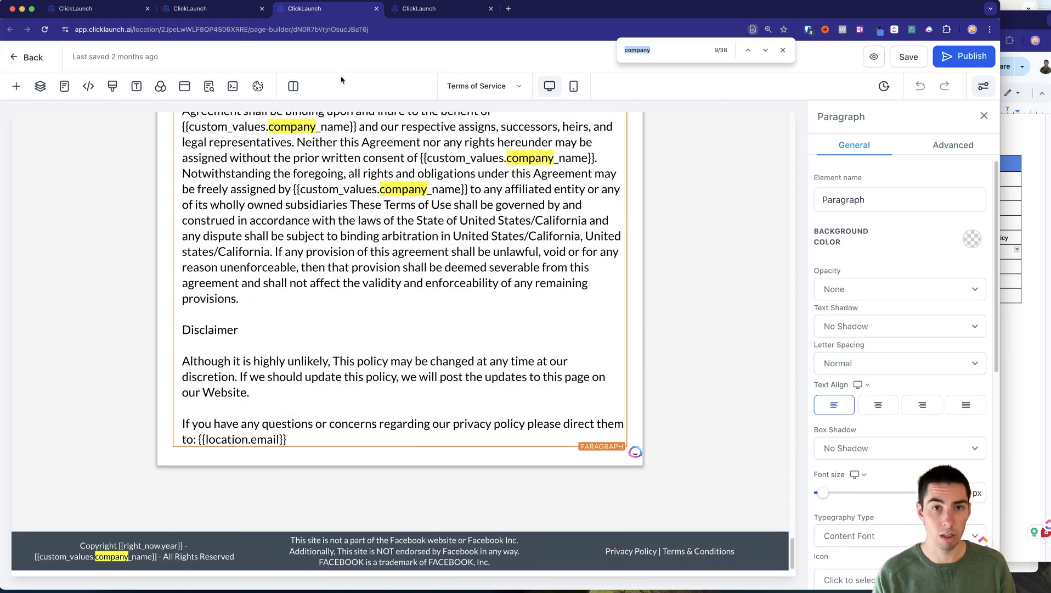
left_click(250, 12)
left_click(1025, 378)
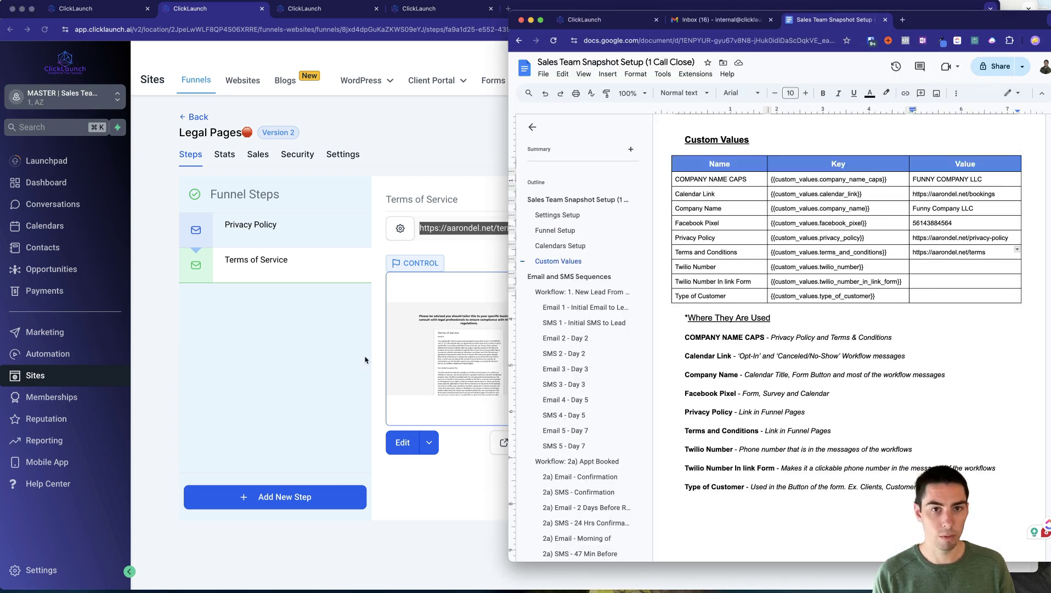
left_click(302, 362)
Copy the account's phone number from the Test Account's Phone Numbers list into the Twilio Number cell.
left_click(22, 570)
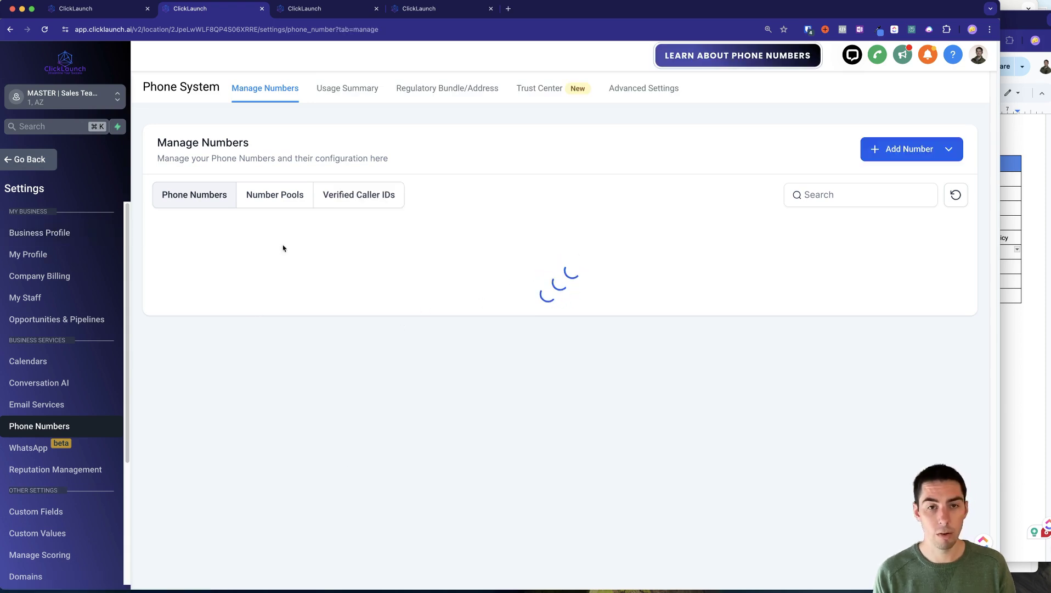
key("ctrl+shift+Tab")
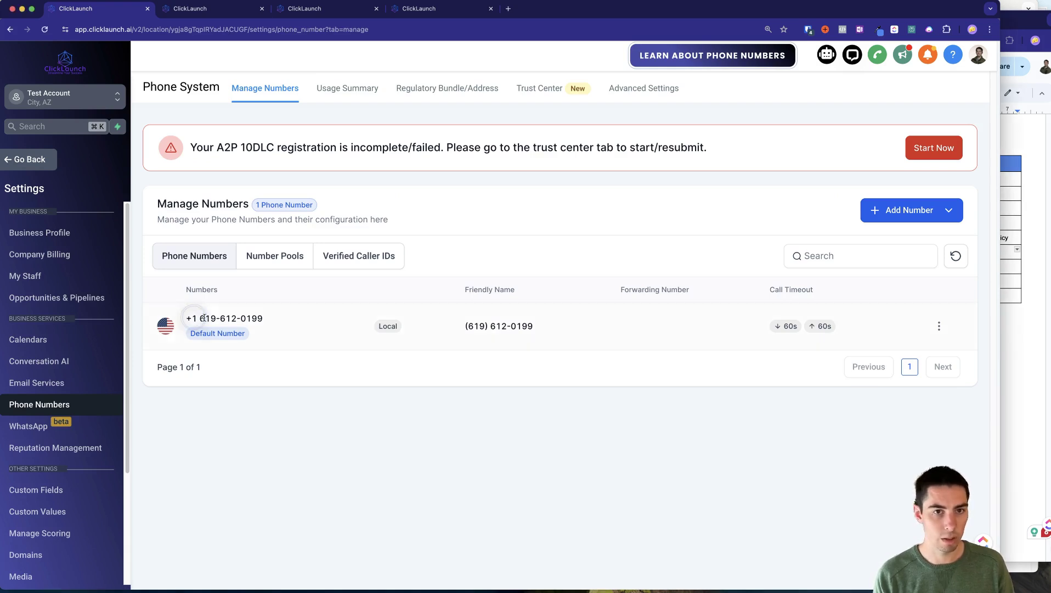
left_click_drag(466, 326, 545, 330)
key("super+c")
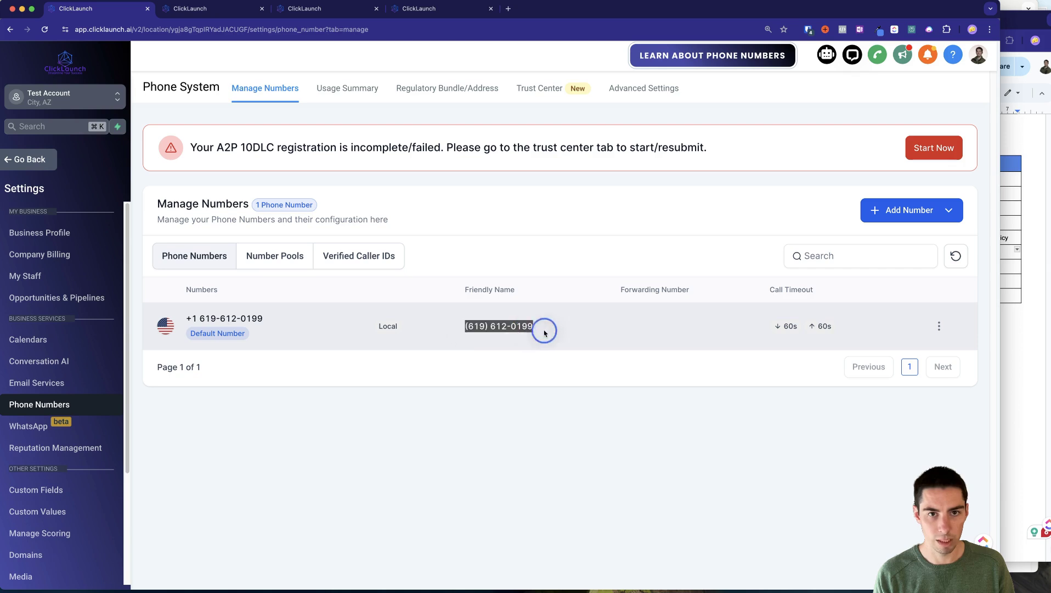
key("super+grave")
left_click(928, 266)
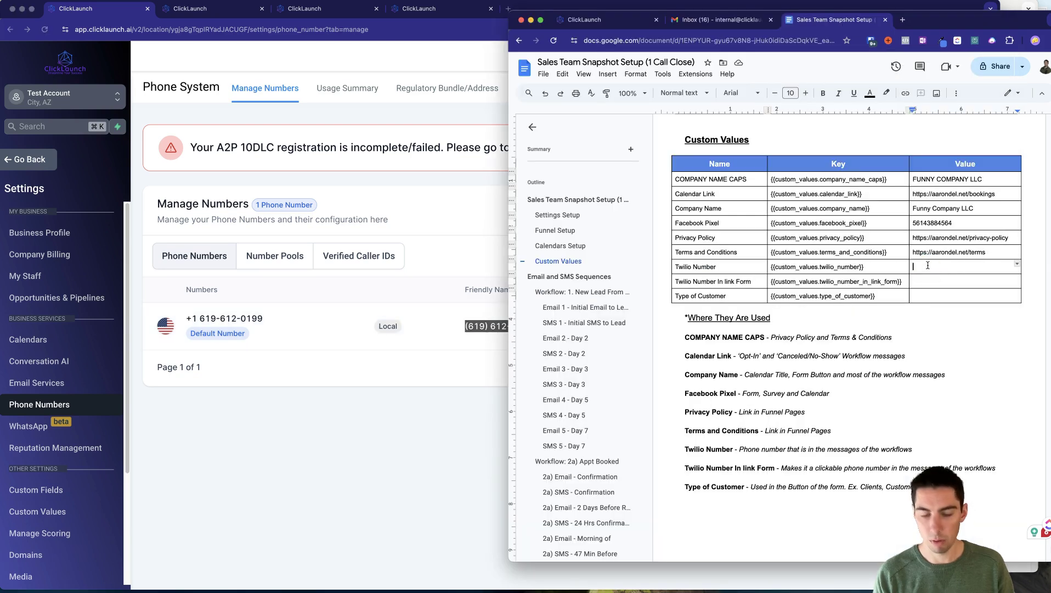
key("super+v")
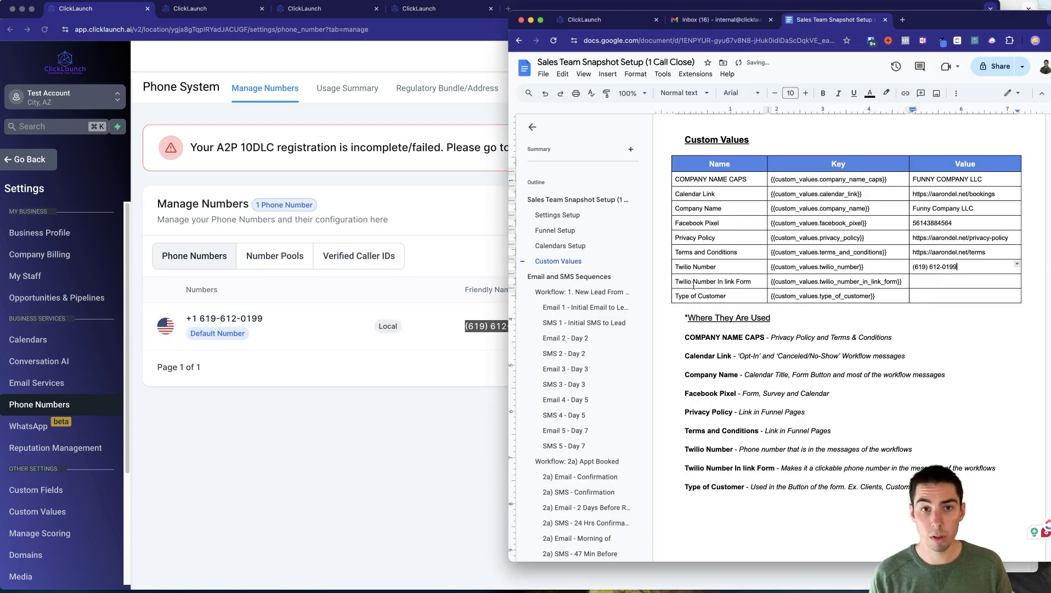
Enter tel:+1 plus the phone number, stripped of hyphen, parentheses and space, in Twilio Number In link Form.
left_click(923, 283)
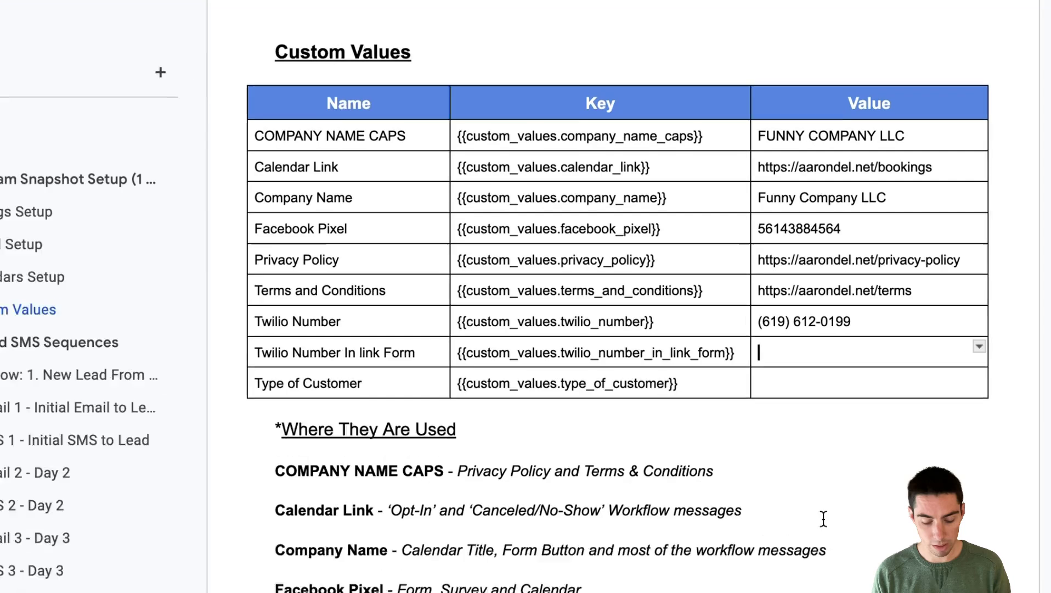
type("tel:+1")
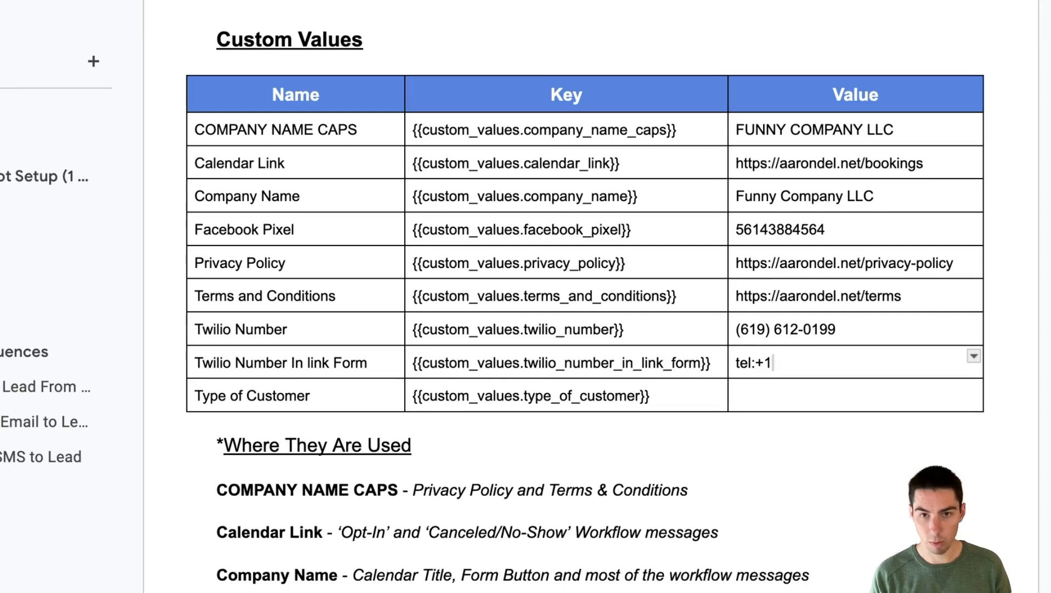
key("ctrl+v")
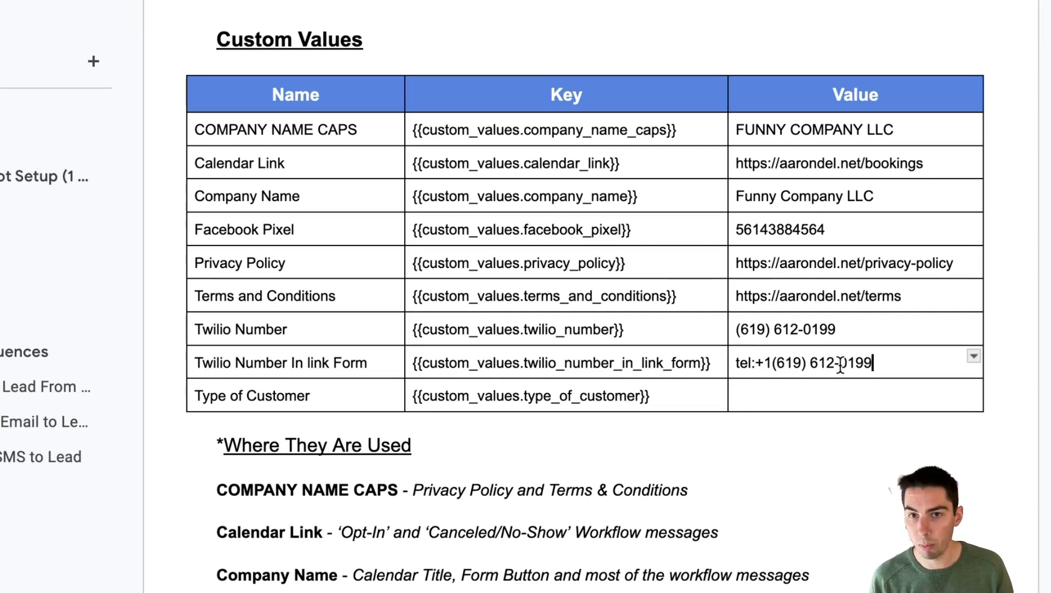
left_click(841, 364)
key("BackSpace")
left_click(811, 364)
key("BackSpace")
key("BackSpace")
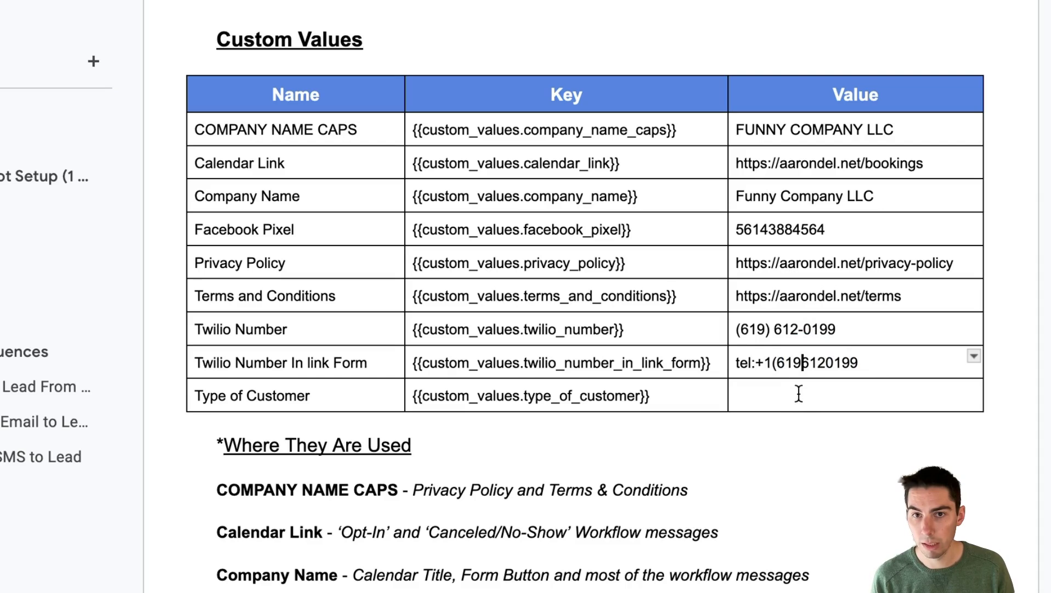
left_click(780, 365)
key("BackSpace")
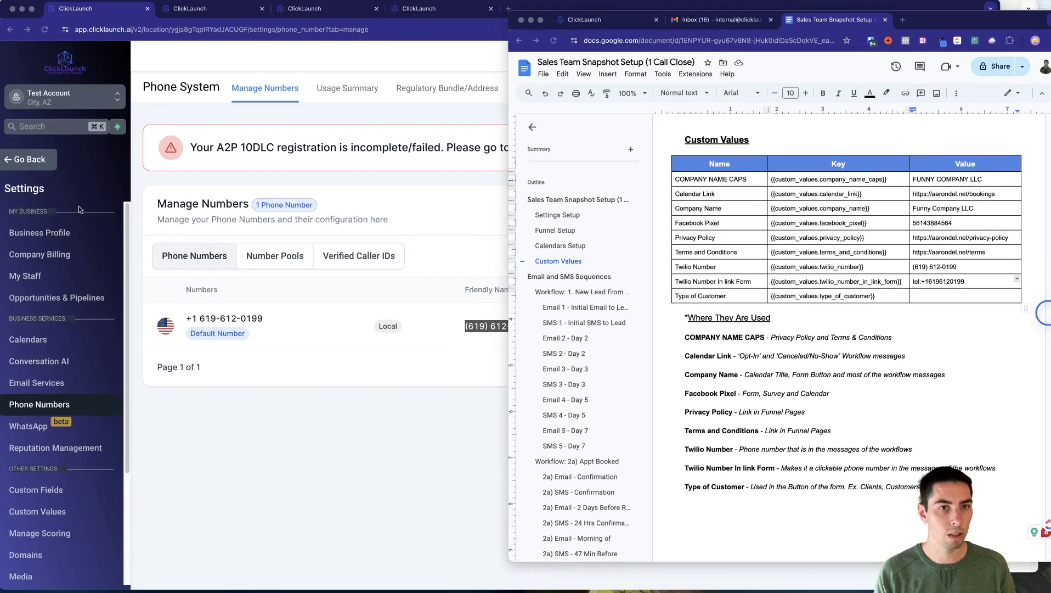
Open the MVP B2B Funnel form in the Legal Pages form builder and select its consent block.
left_click(34, 159)
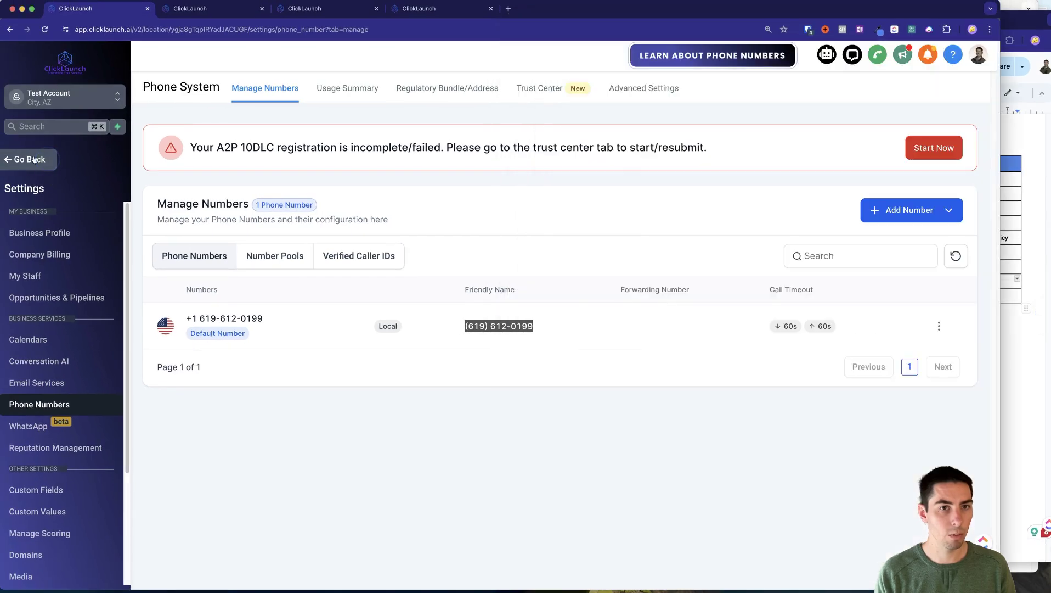
left_click(34, 159)
key("ctrl+Tab")
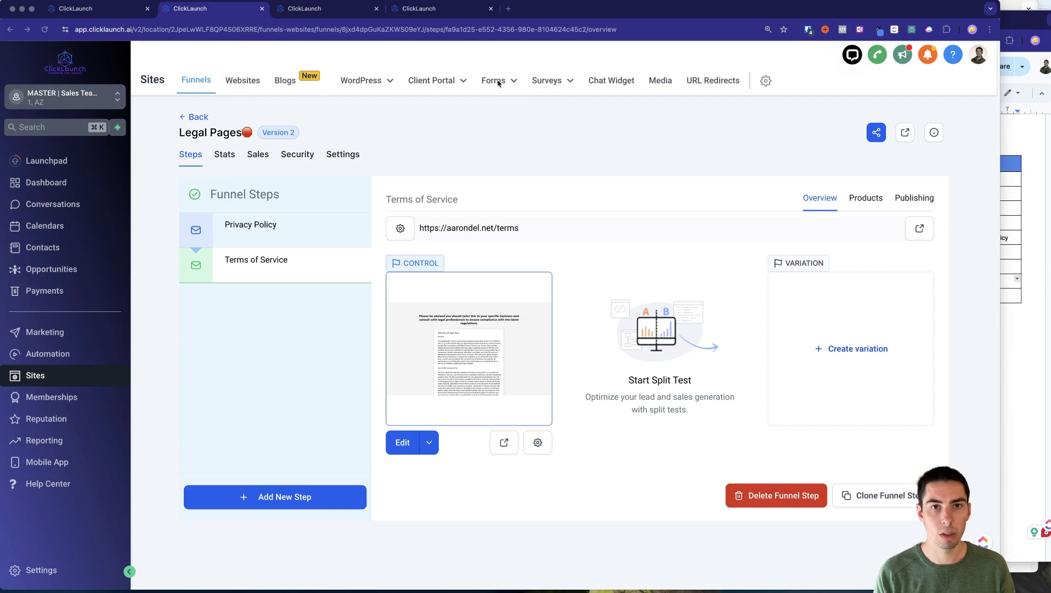
mouse_move(499, 83)
left_click(475, 106)
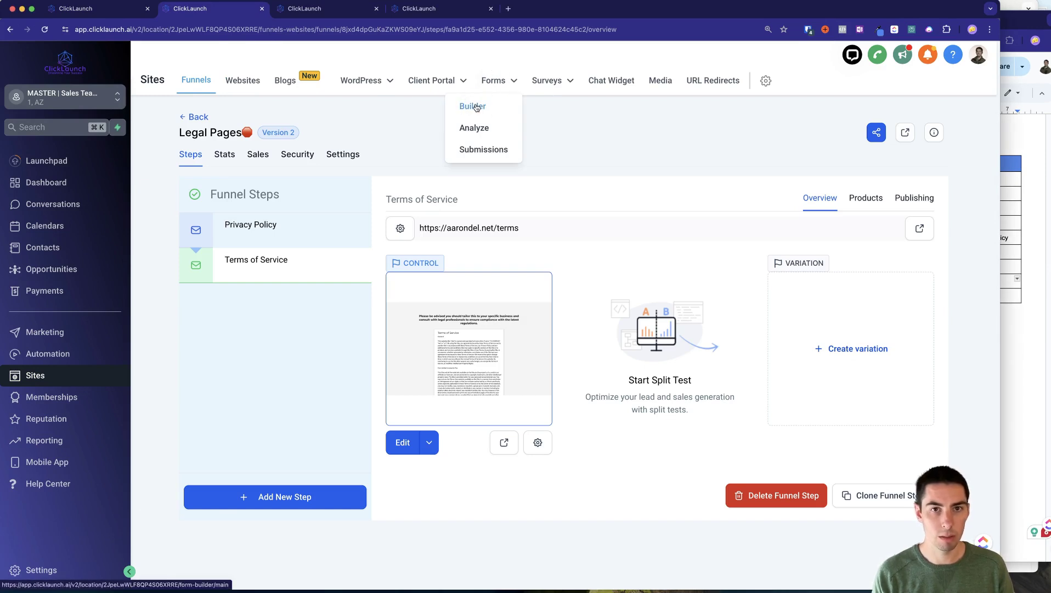
left_click(274, 258)
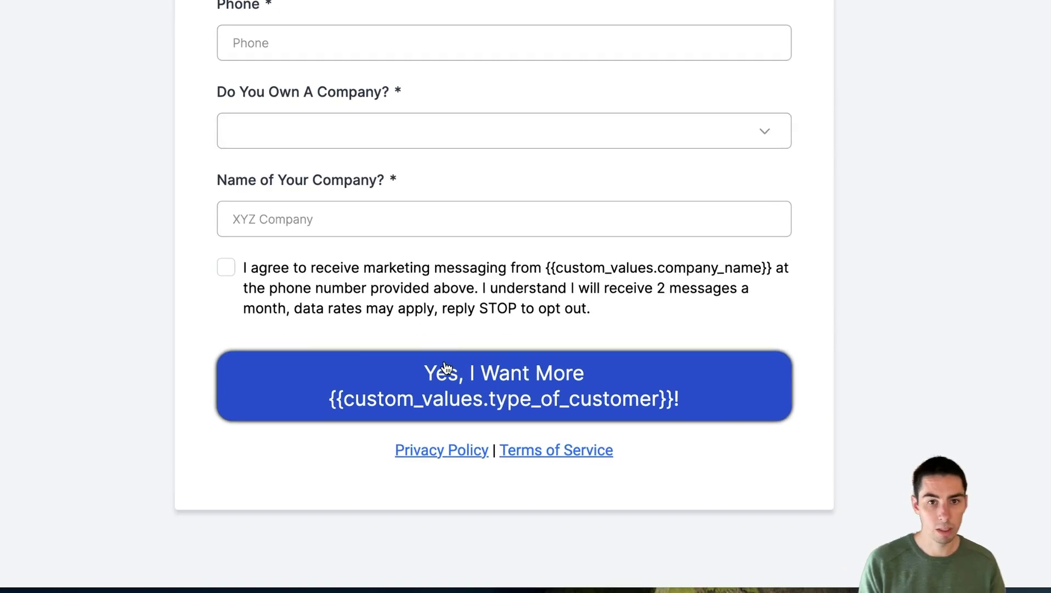
left_click(465, 287)
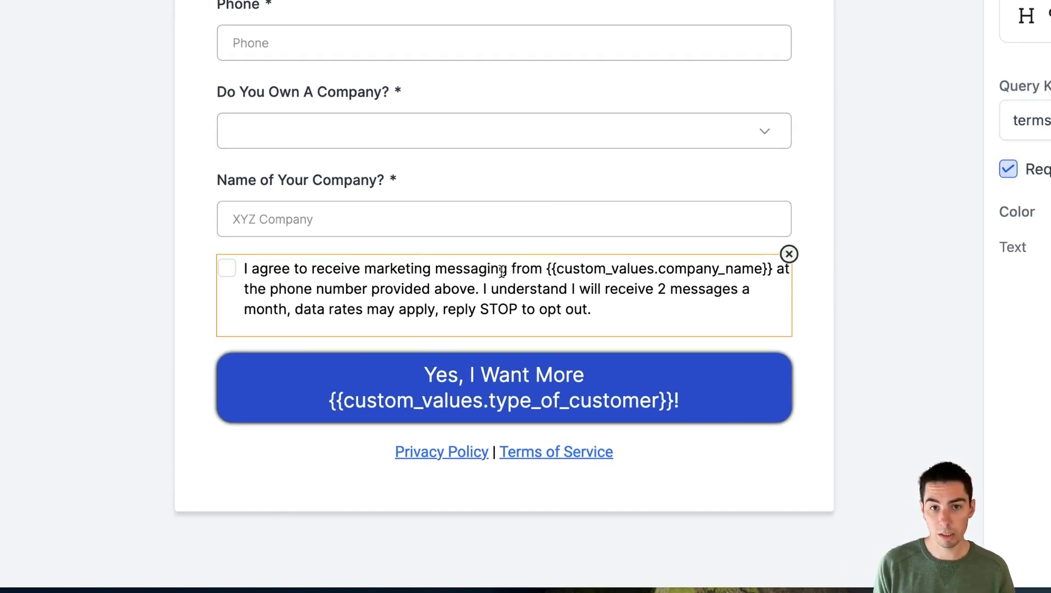
left_click(548, 269)
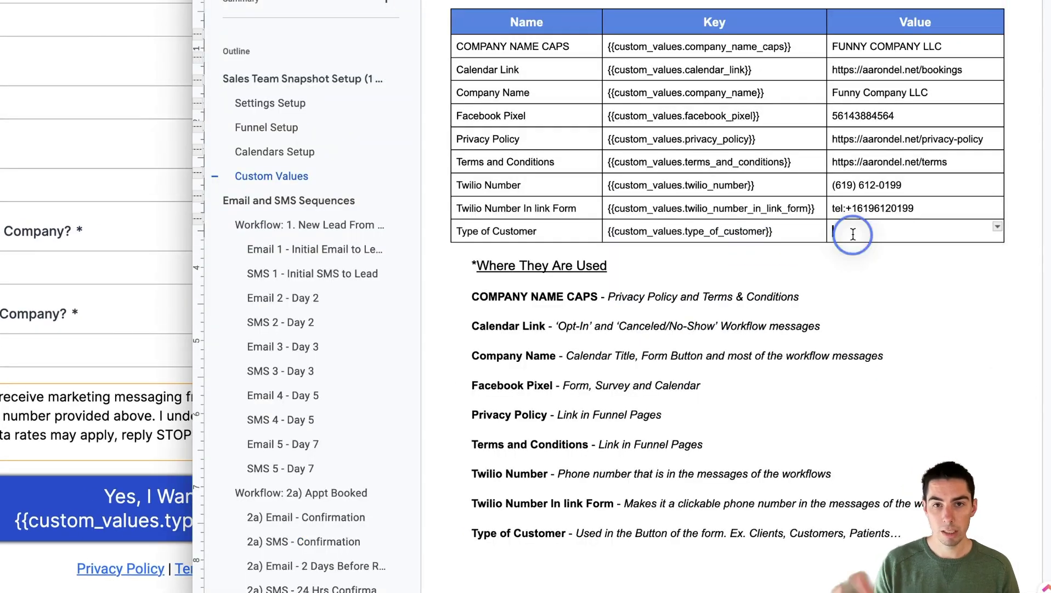
left_click(985, 227)
Enter Customer as the Type of Customer value, after reviewing the example customer types in the notes.
left_click(751, 532)
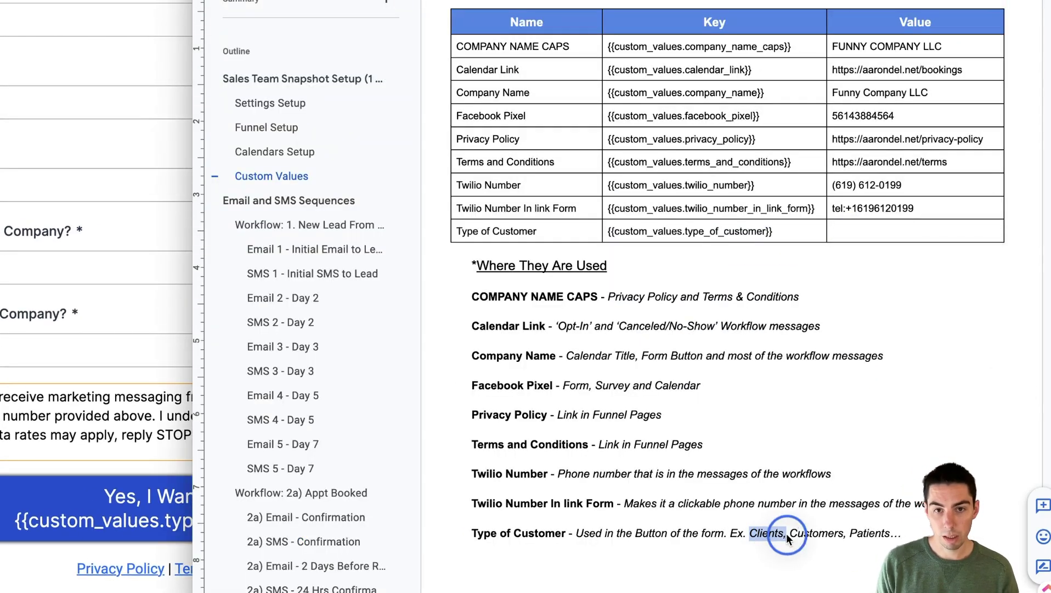
left_click_drag(869, 533, 857, 533)
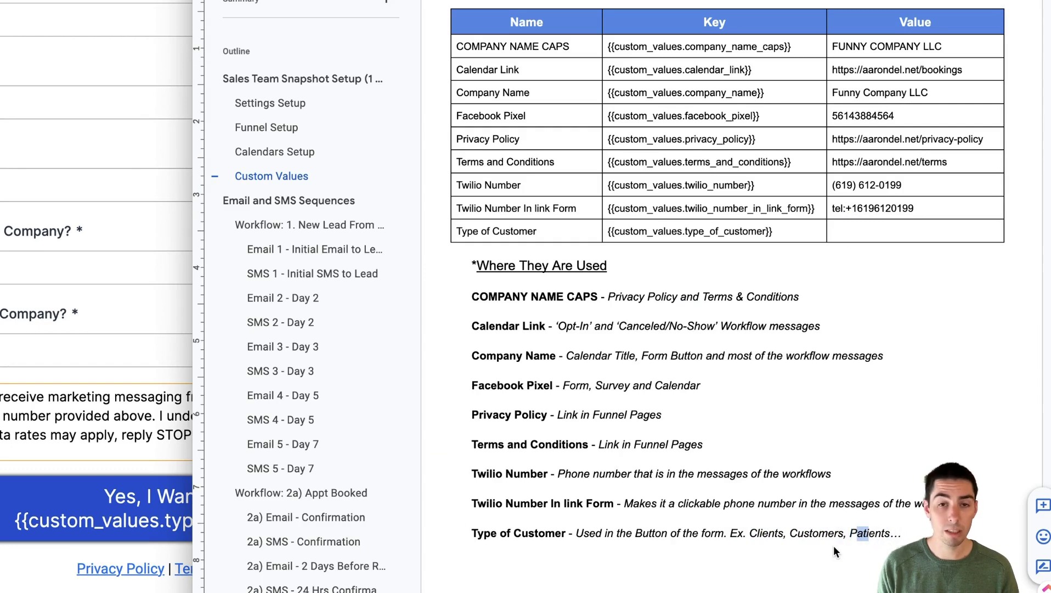
left_click(821, 552)
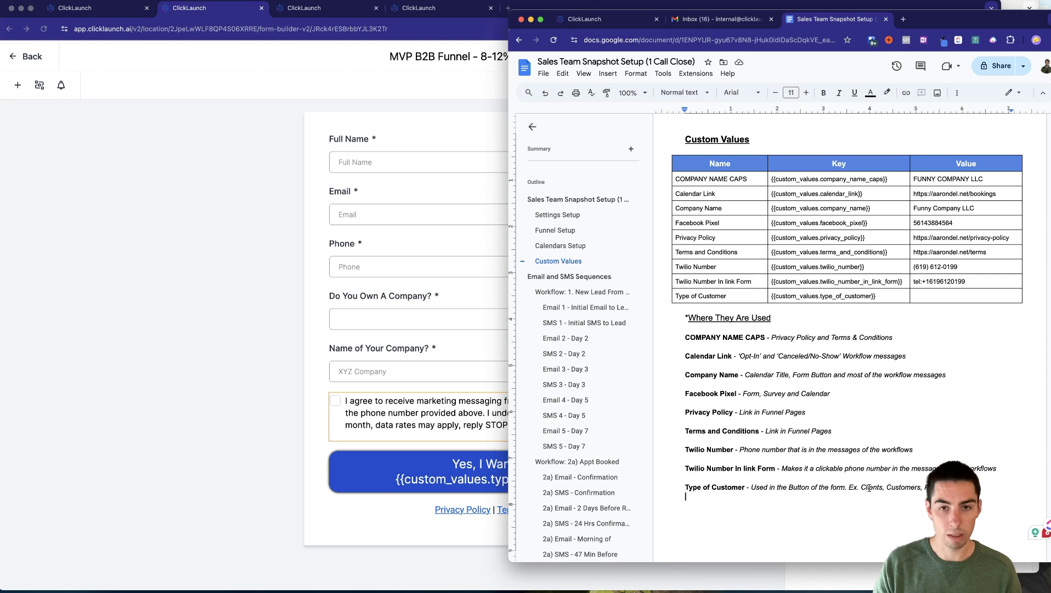
left_click(935, 296)
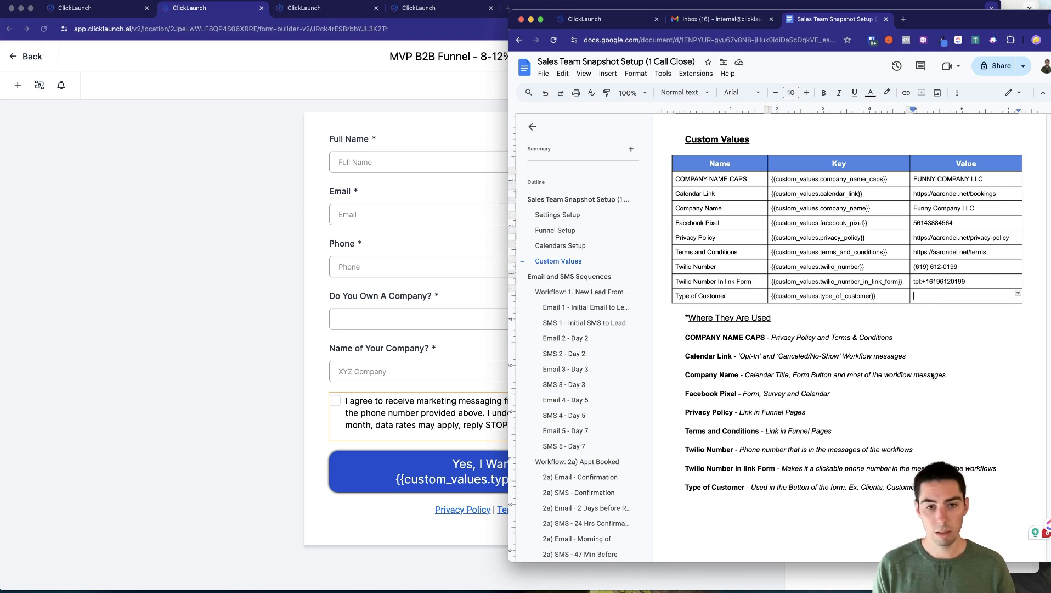
type("Customer")
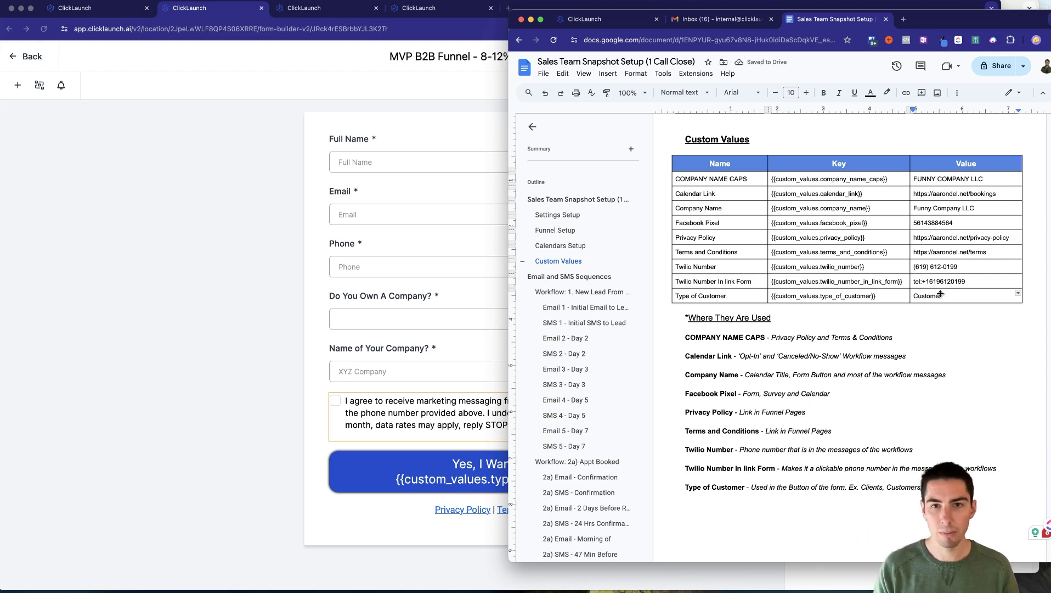
left_click(178, 308)
Open the 1) New Lead From Ads workflow under Sales Snapshot > 1) Opt-In.
left_click(27, 57)
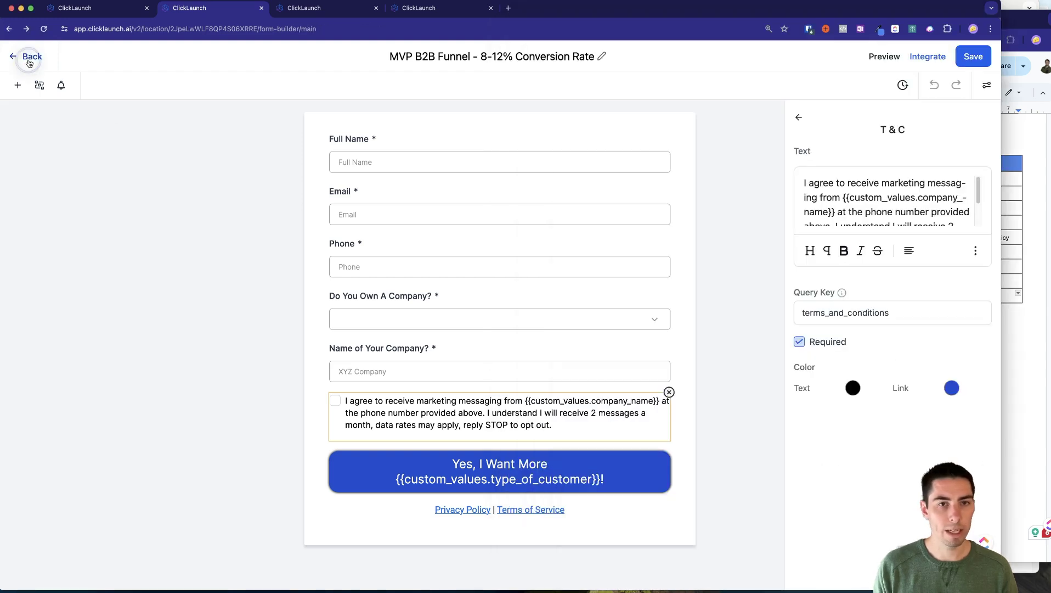
left_click(1031, 392)
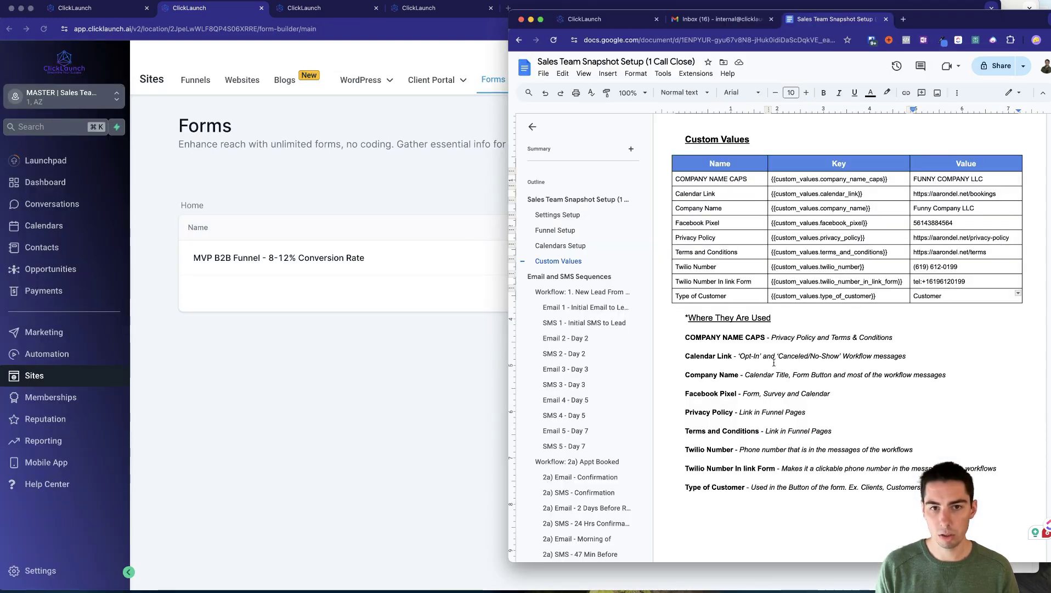
left_click(341, 417)
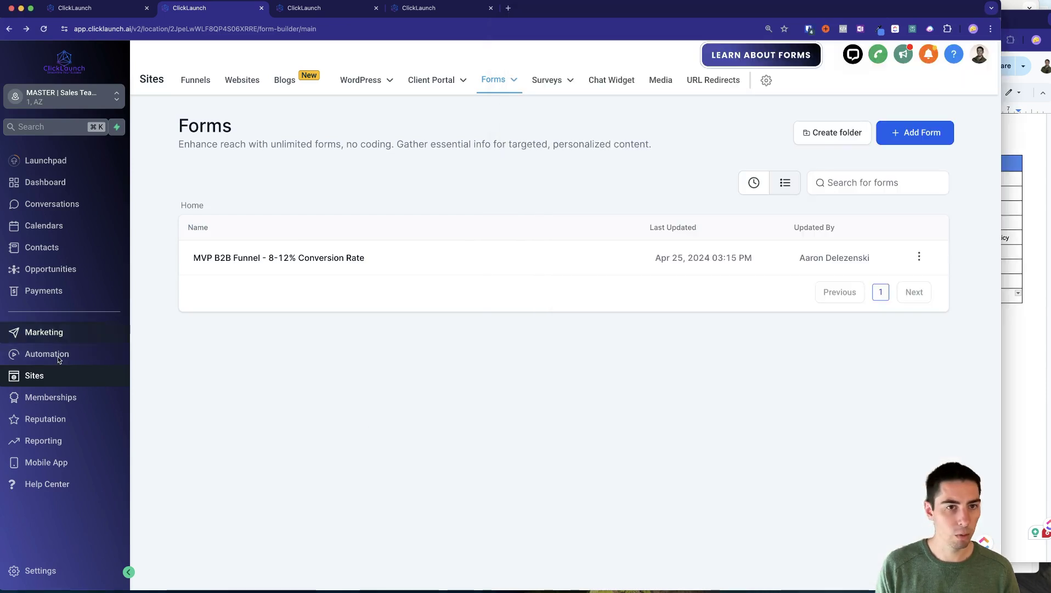
left_click(50, 354)
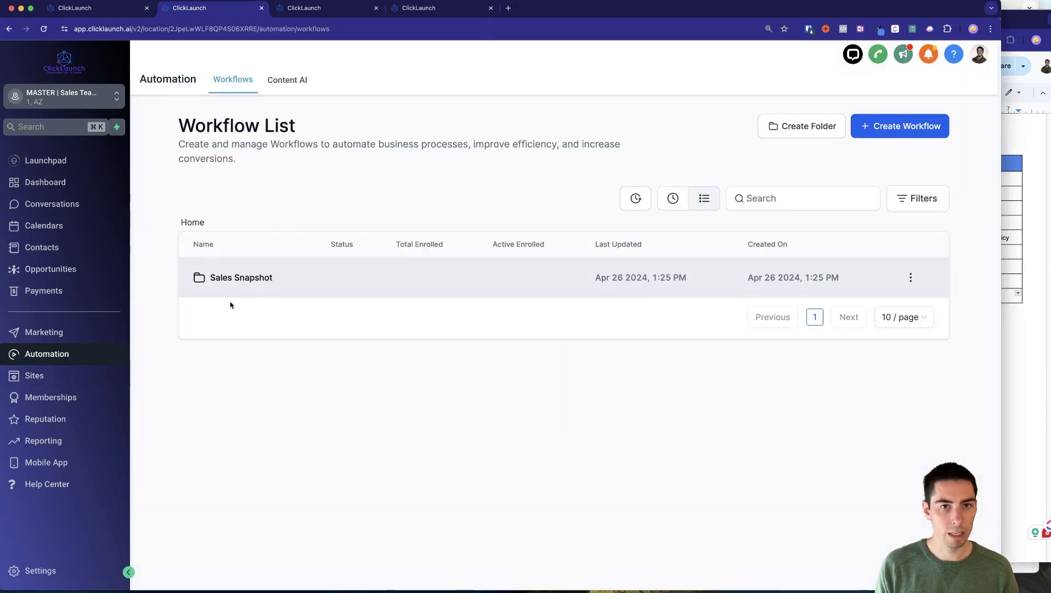
left_click(230, 281)
left_click(225, 284)
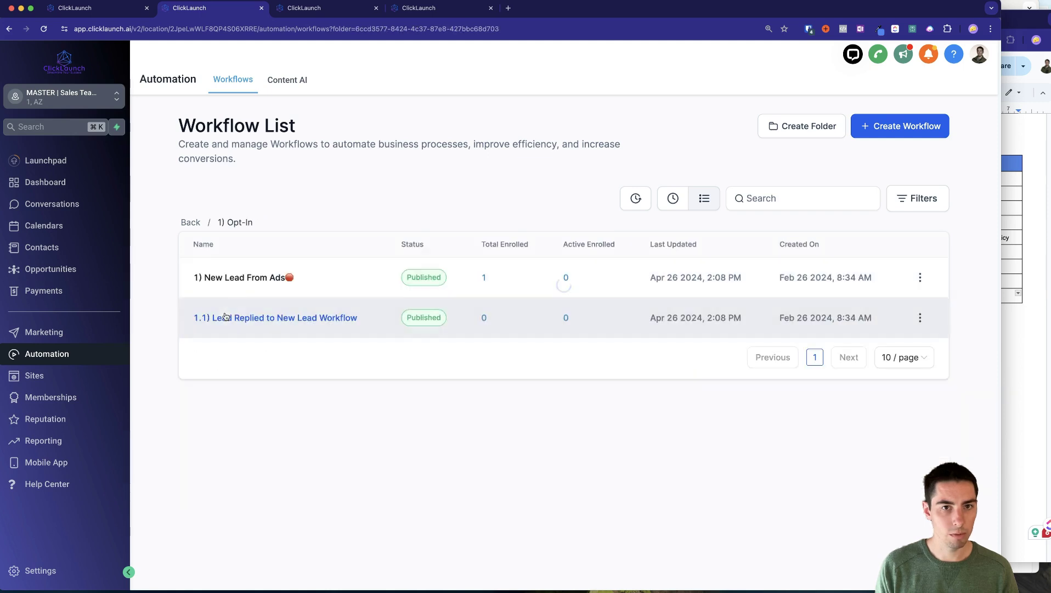
left_click(227, 278)
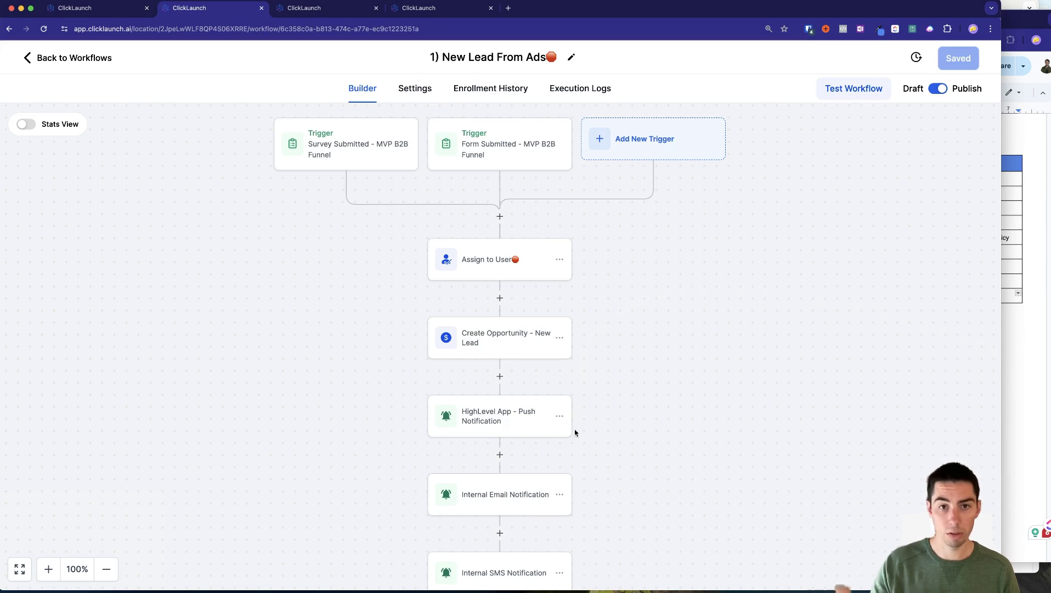
Inspect the Email - Initial step's subject, with its first-name placeholder, and its message body.
scroll(579, 441, "down", 10)
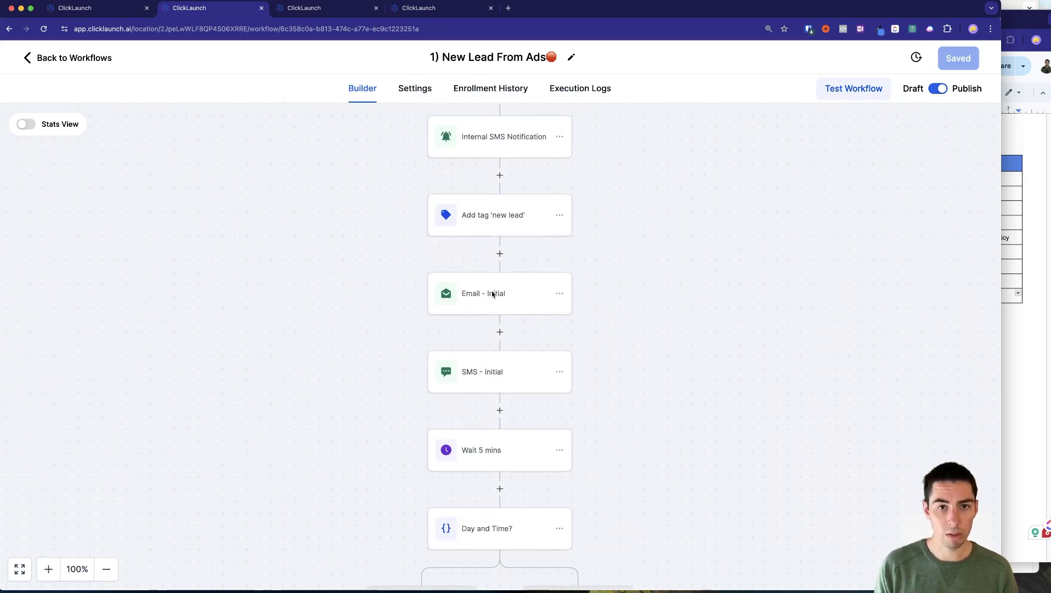
left_click(486, 299)
scroll(784, 406, "down", 4)
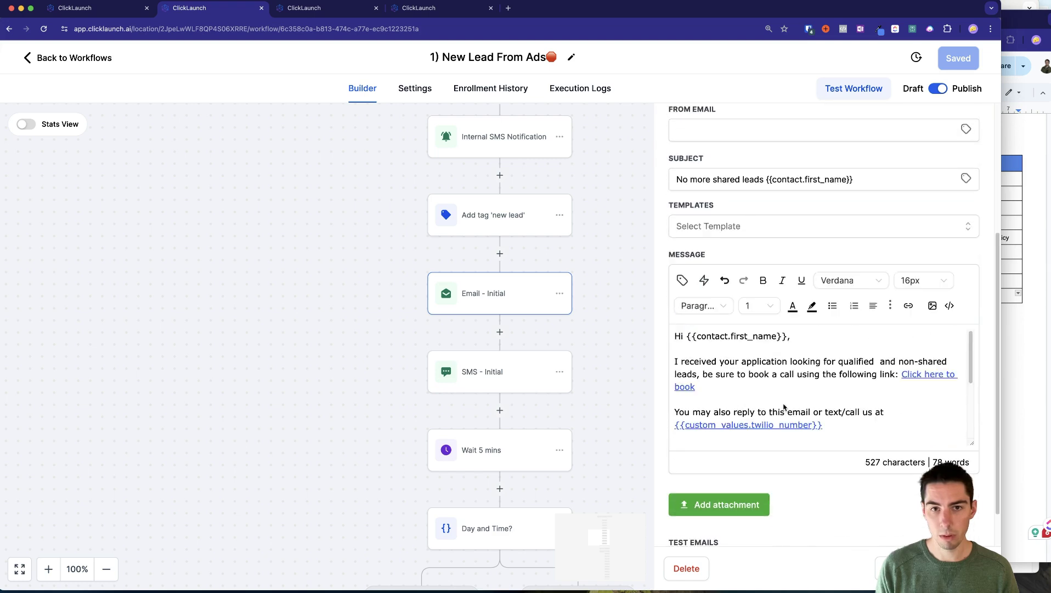
left_click_drag(753, 175, 862, 176)
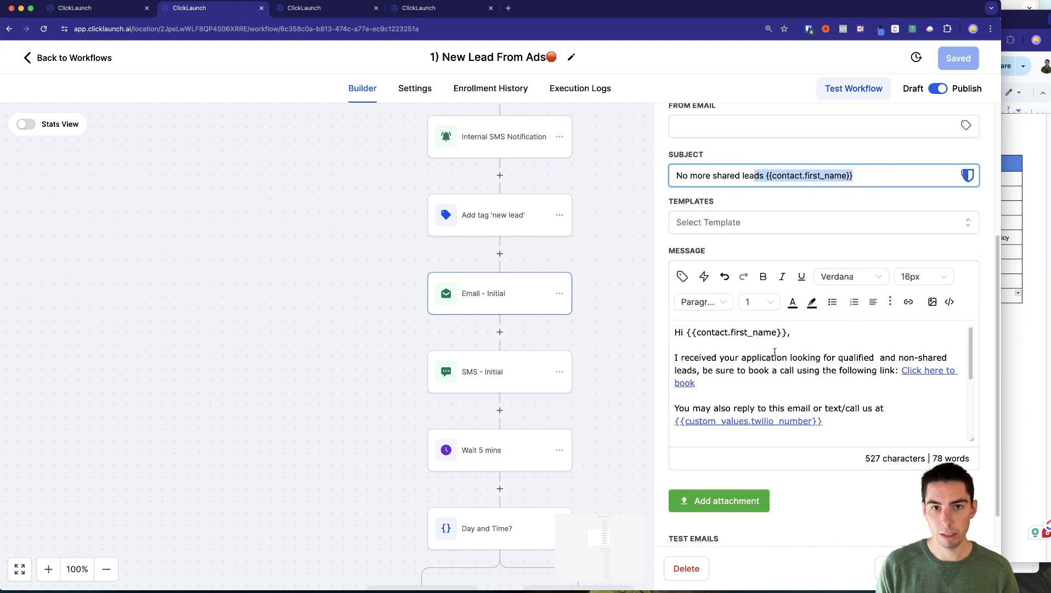
left_click(716, 336)
scroll(801, 393, "down", 2)
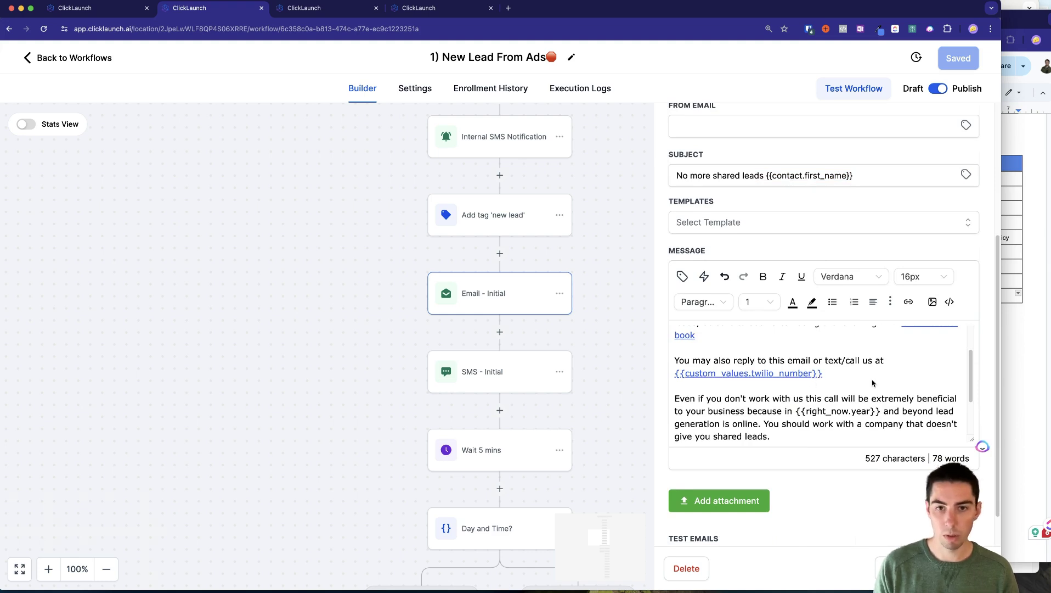
scroll(872, 382, "up", 2)
Inspect the calendar_link custom value in the booking link and company_name in the signature.
left_click(917, 375)
left_click(908, 304)
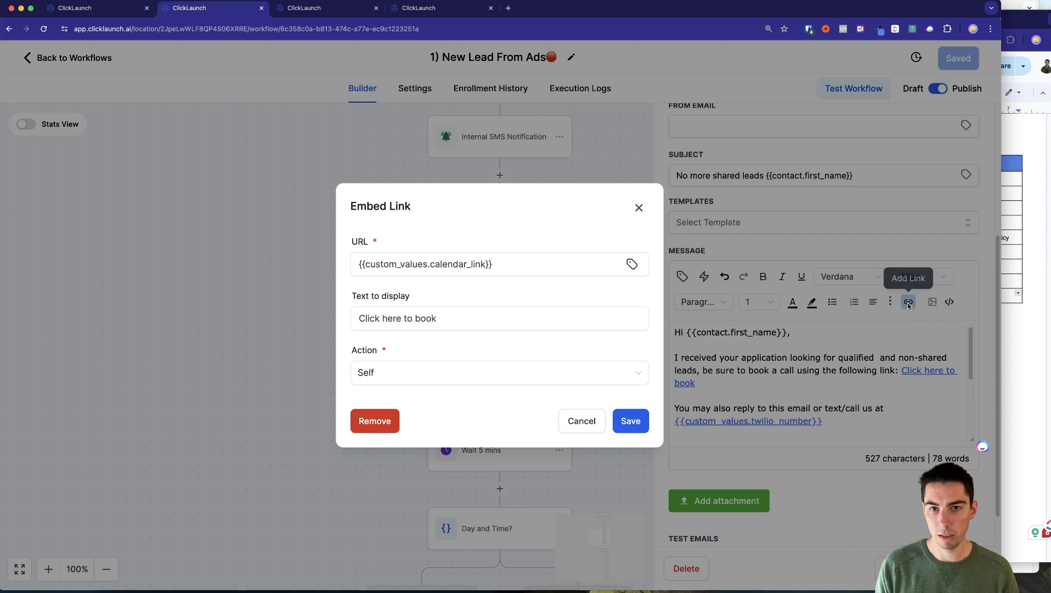
left_click_drag(396, 264, 527, 262)
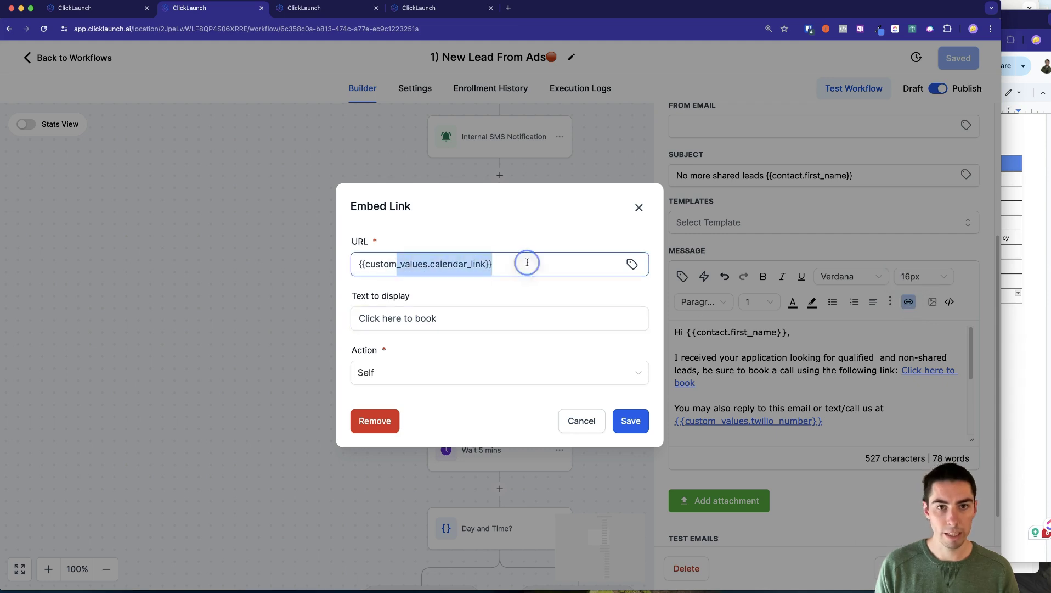
left_click(580, 423)
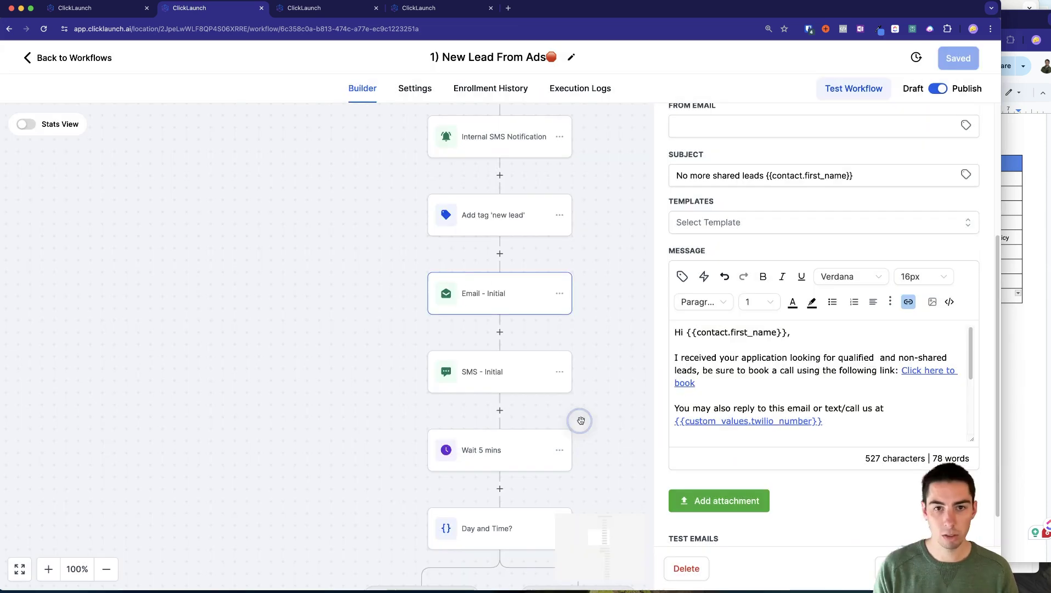
scroll(712, 437, "down", 5)
left_click_drag(685, 437, 829, 435)
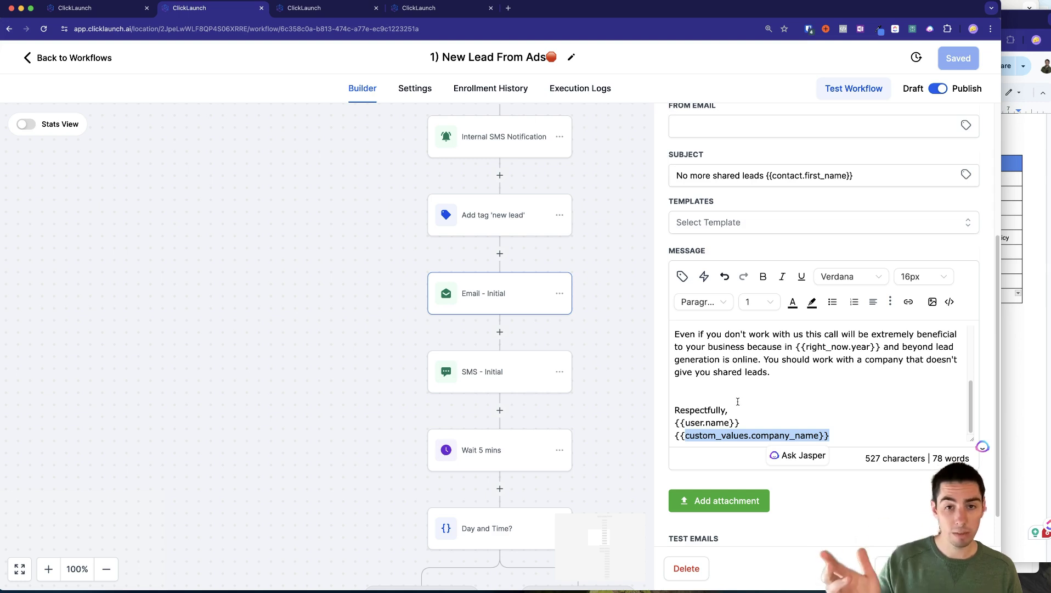
left_click(738, 401)
Inspect the SMS - Initial message, then the Email 2 - Day 2 email, and return to Workflows.
left_click(509, 375)
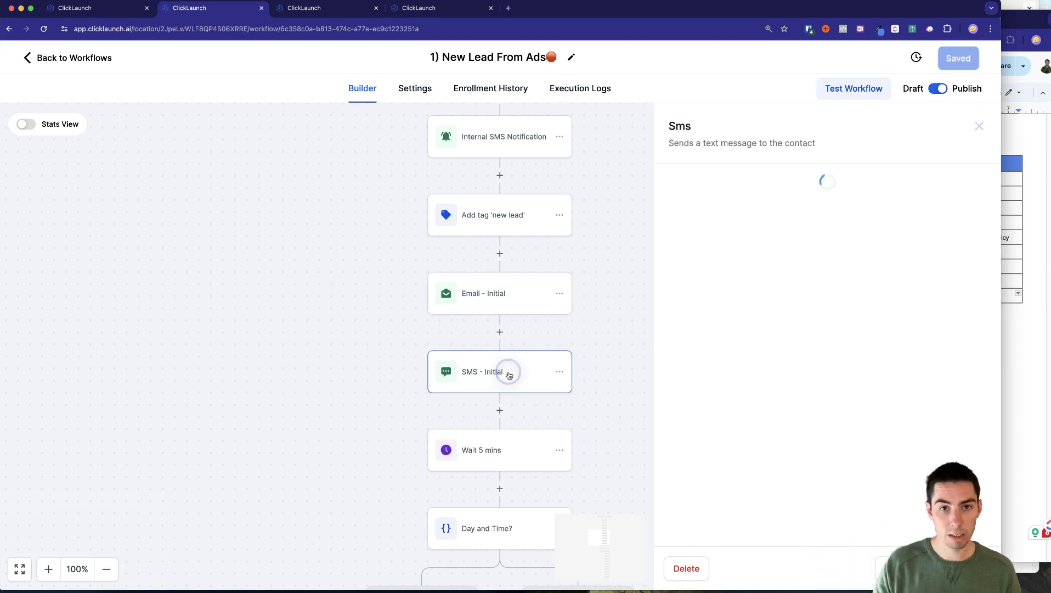
left_click_drag(813, 454, 675, 453)
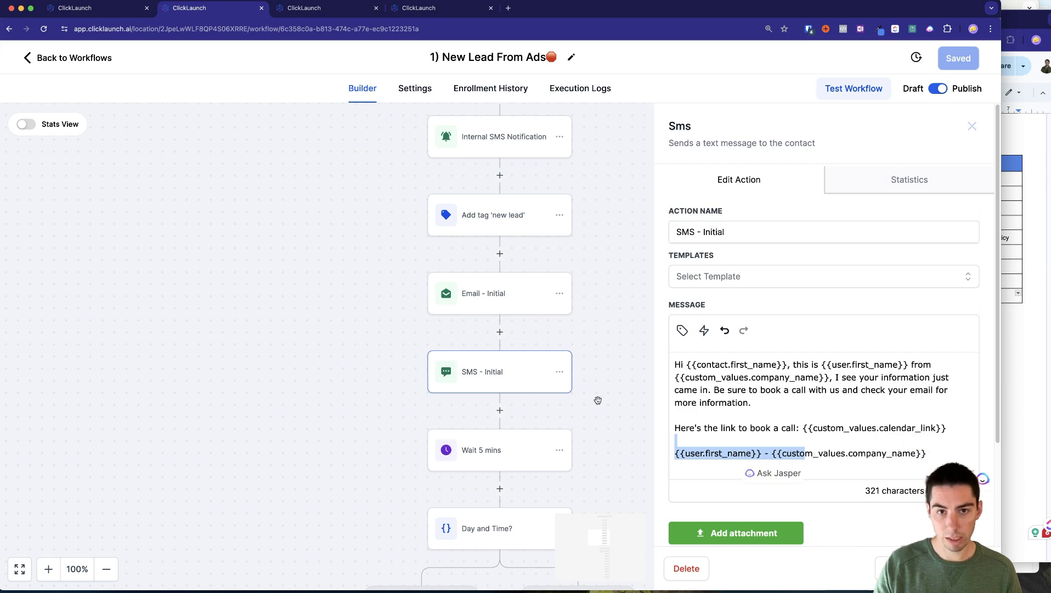
left_click(537, 424)
scroll(535, 420, "down", 5)
scroll(535, 420, "down", 3)
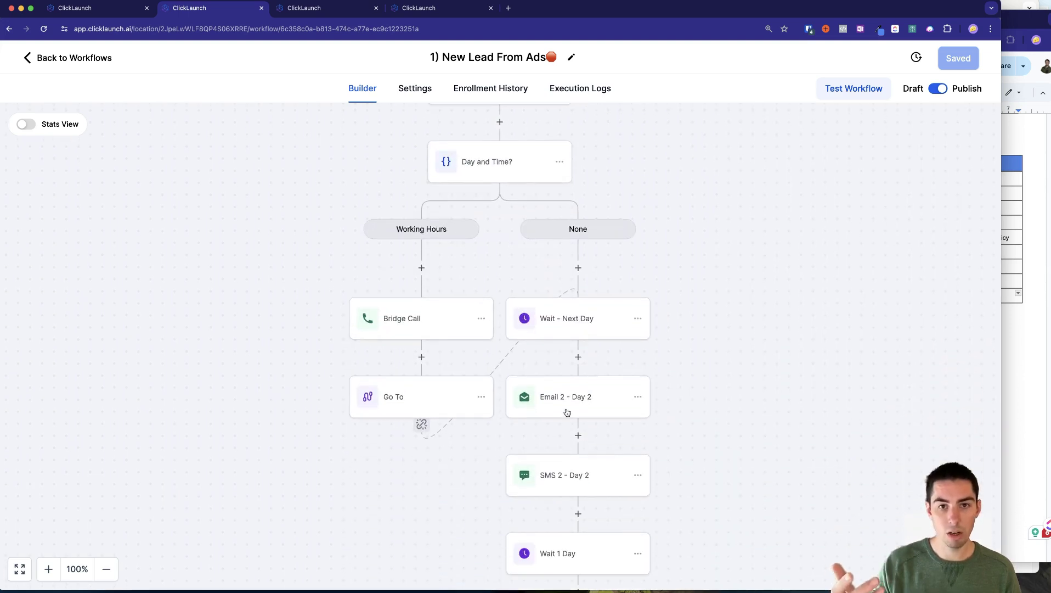
left_click(587, 396)
scroll(785, 426, "down", 6)
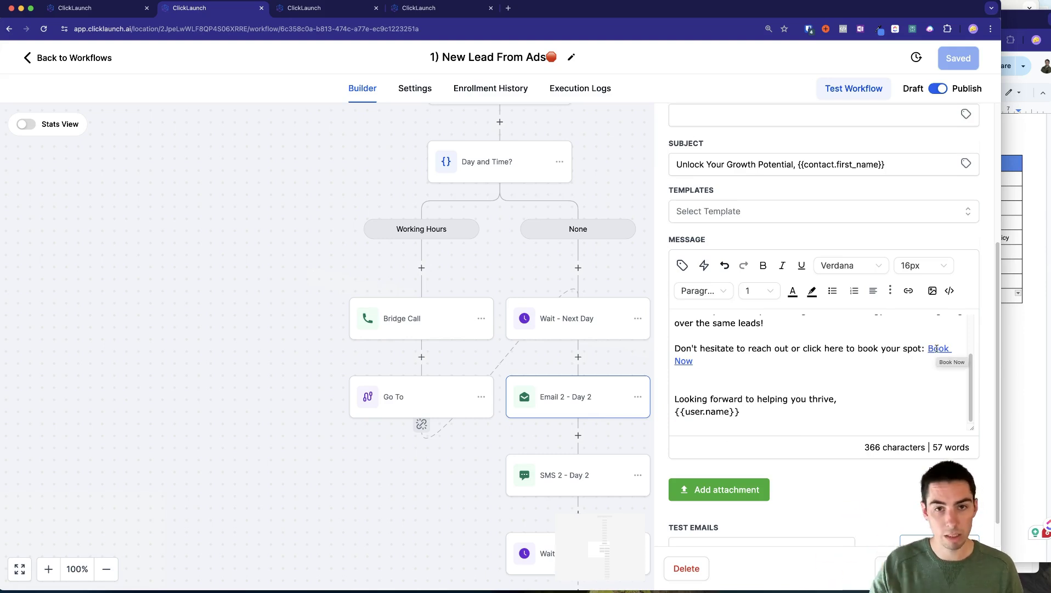
left_click(68, 57)
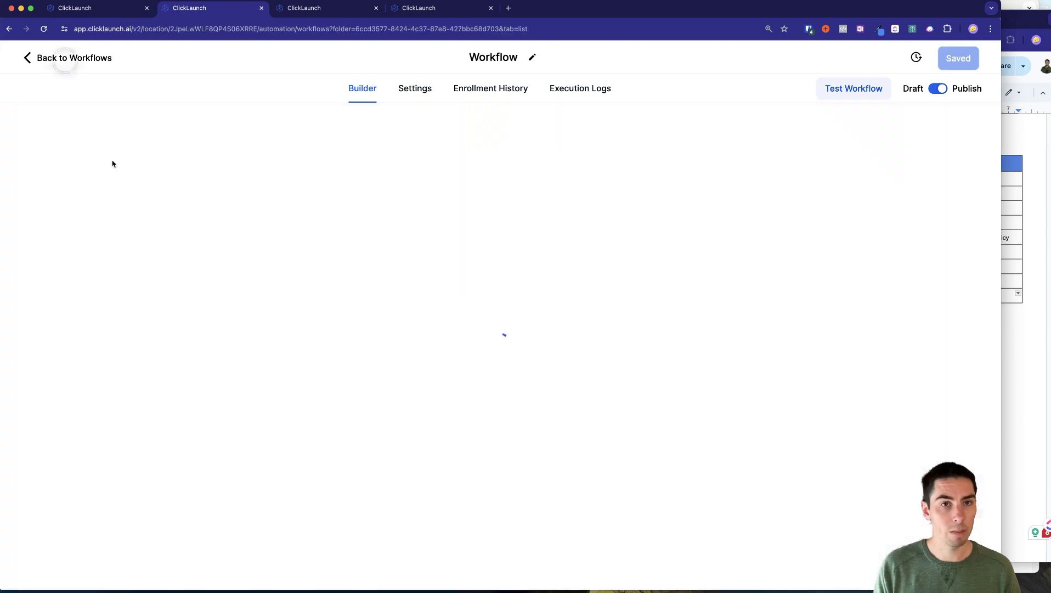
Set the COMPANY NAME CAPS custom value to FUNNY COMPANY LLC, copied from the setup doc.
left_click(44, 571)
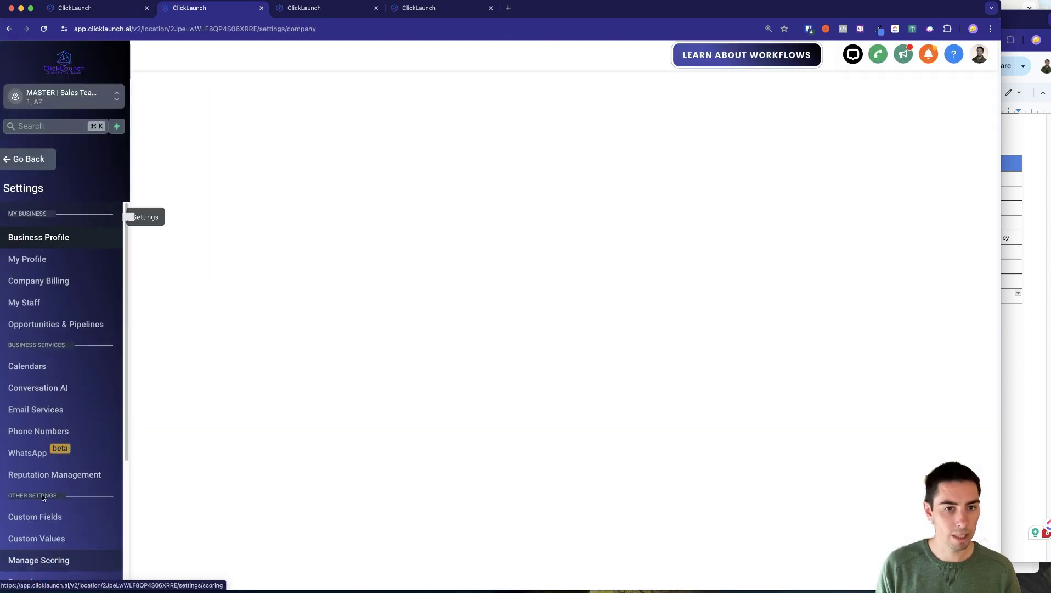
left_click(37, 534)
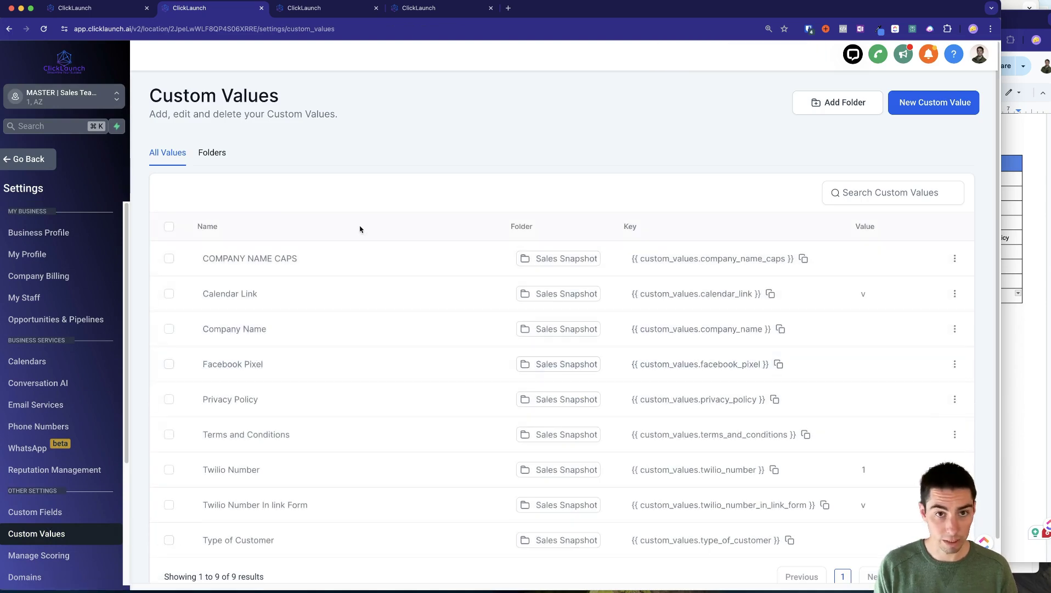
left_click(954, 258)
left_click(877, 298)
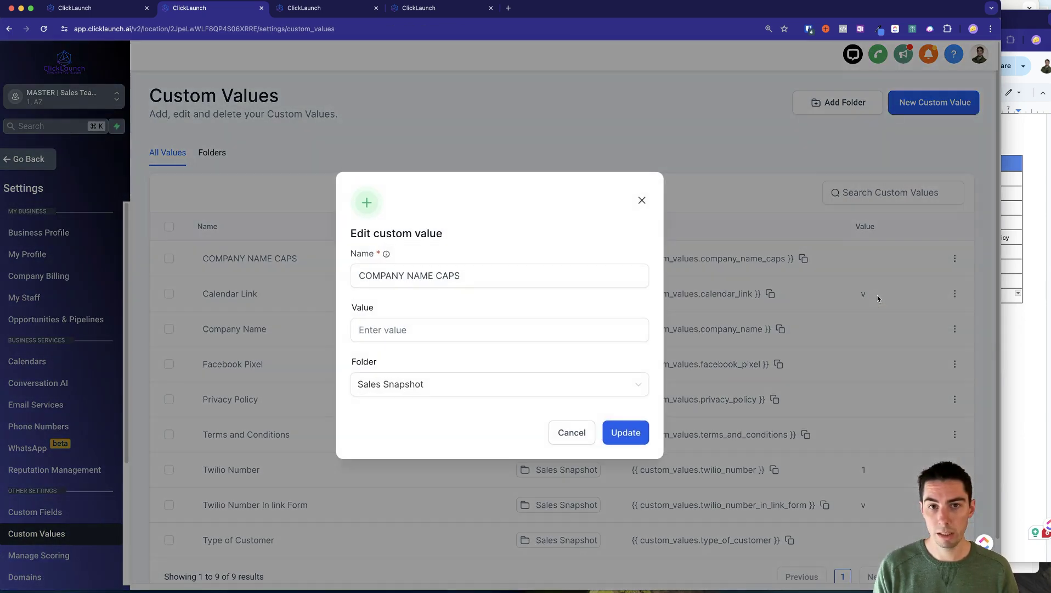
left_click(1009, 346)
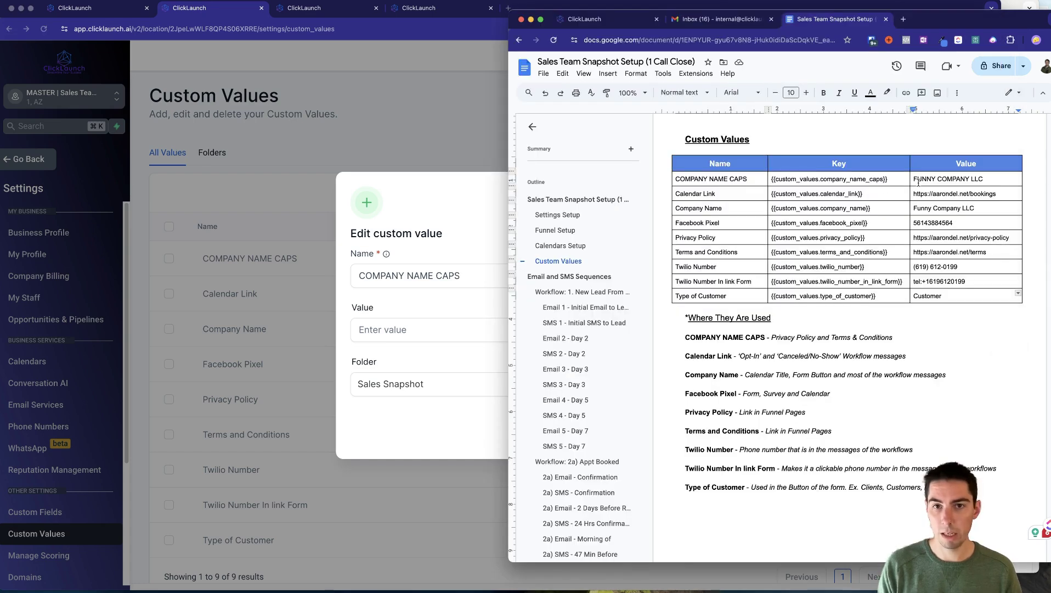
left_click_drag(914, 179, 985, 179)
key("super+c")
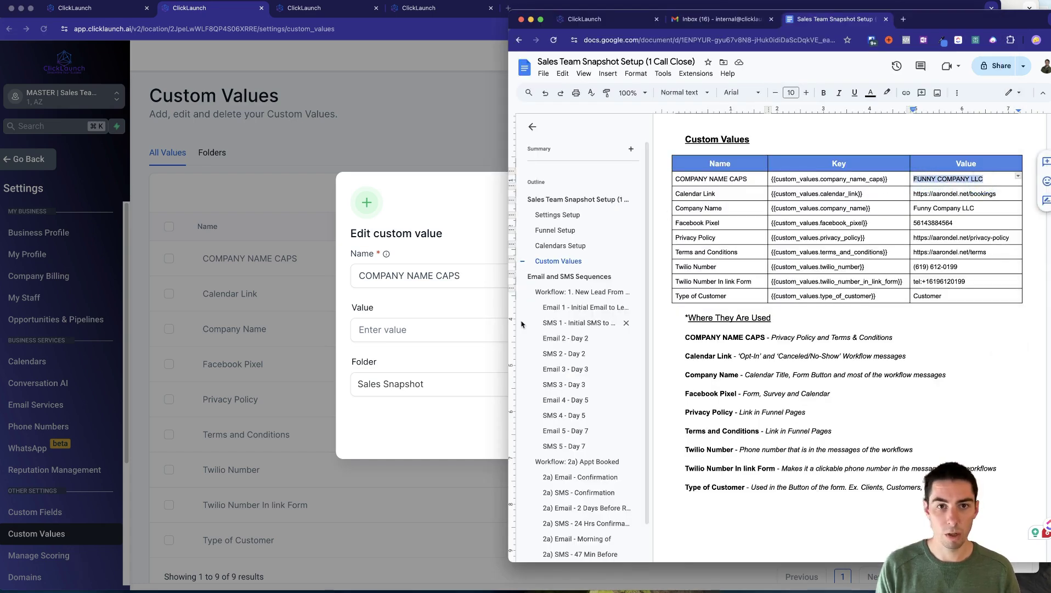
left_click(416, 333)
left_click(415, 332)
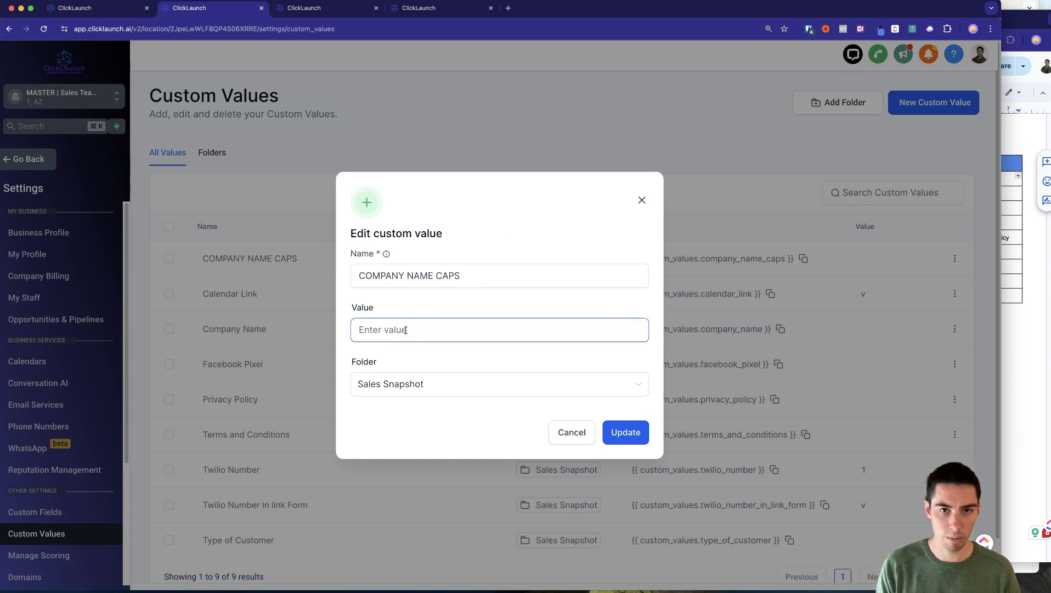
key("super+v")
left_click(637, 424)
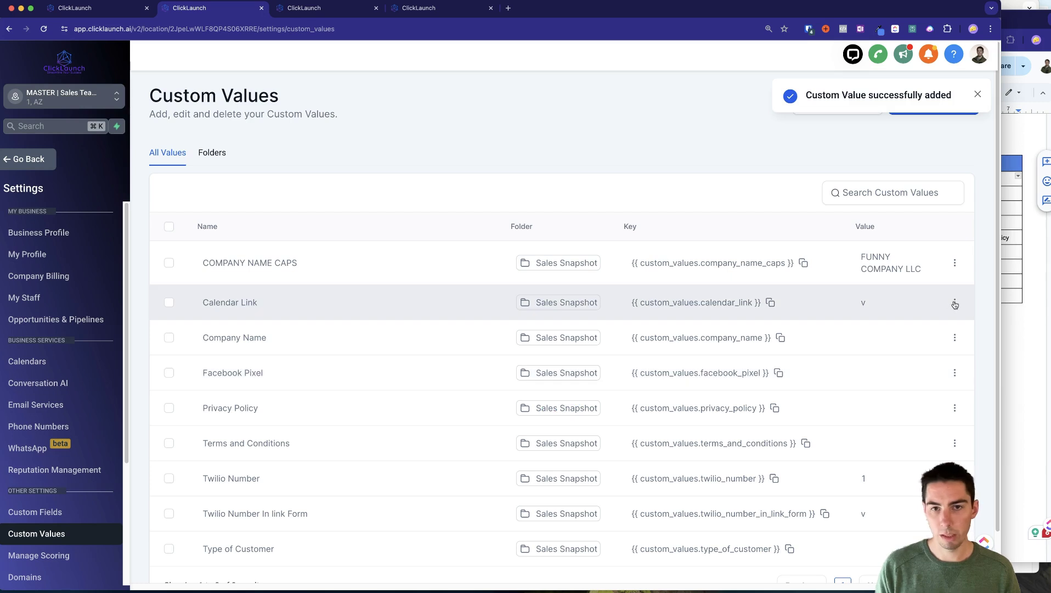
left_click(1010, 332)
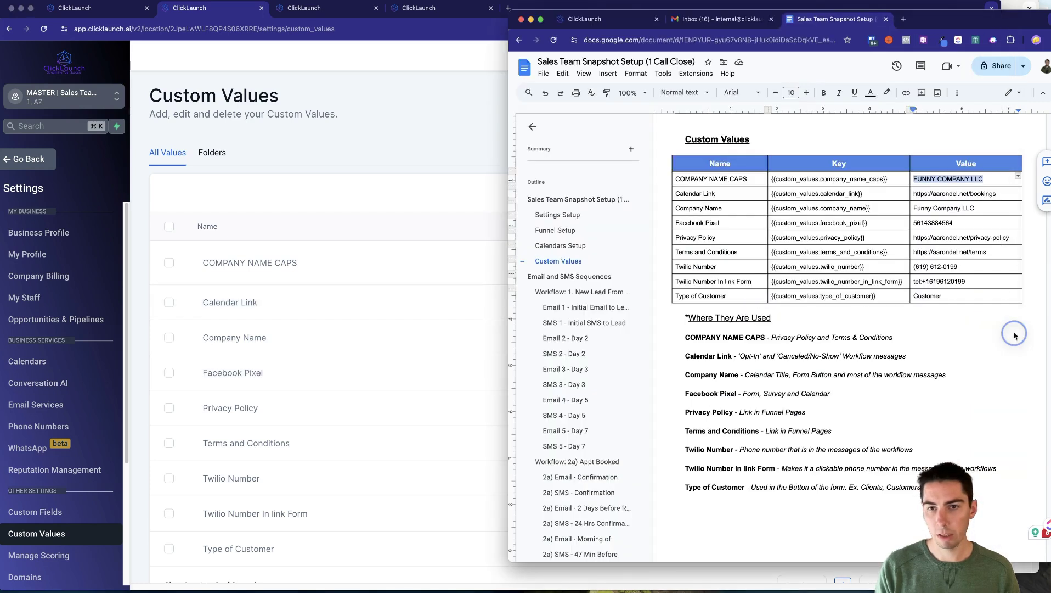
left_click_drag(914, 194, 998, 194)
key("super+c")
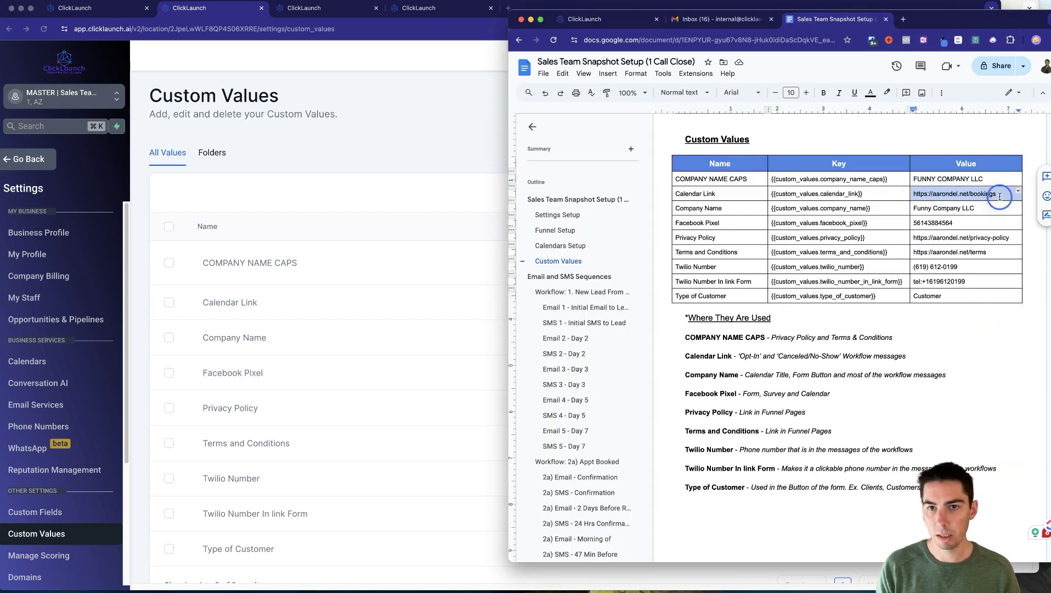
key("super+grave")
left_click(955, 302)
left_click(885, 345)
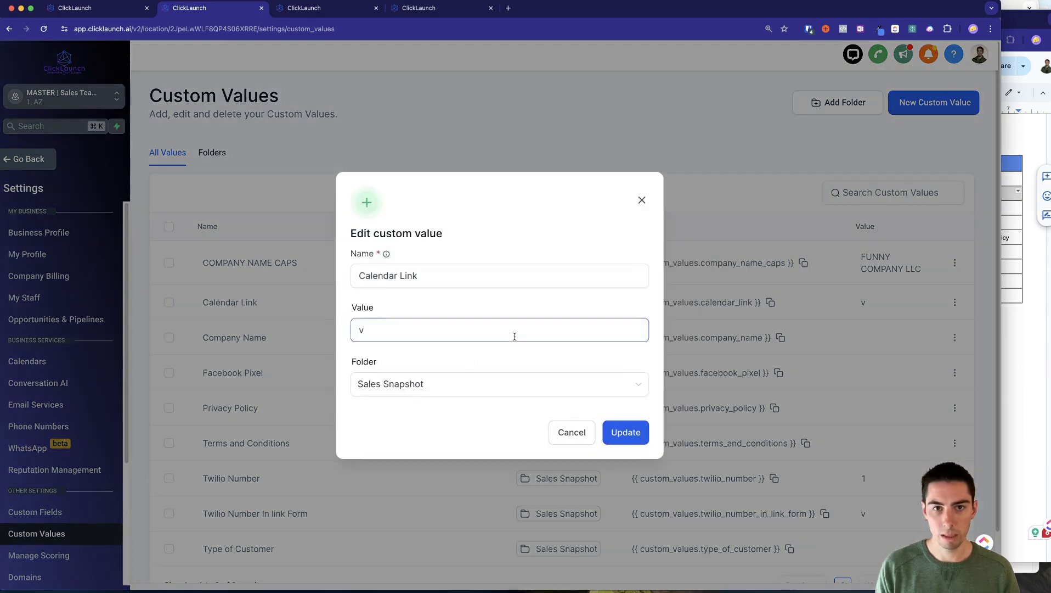
left_click(413, 335)
key("super+a")
key("super+v")
left_click(619, 432)
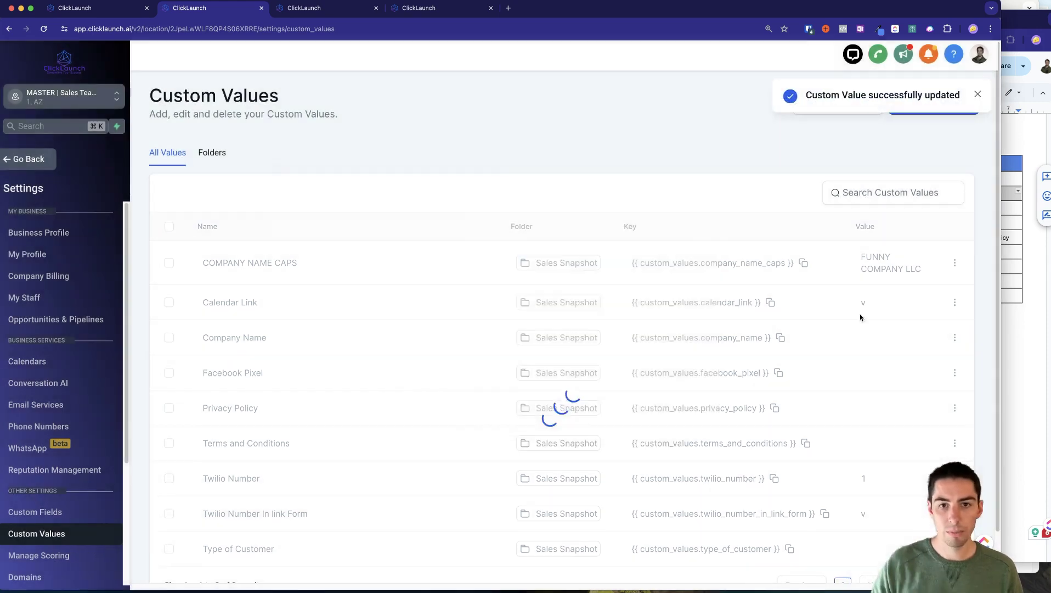
scroll(873, 528, "down", 2)
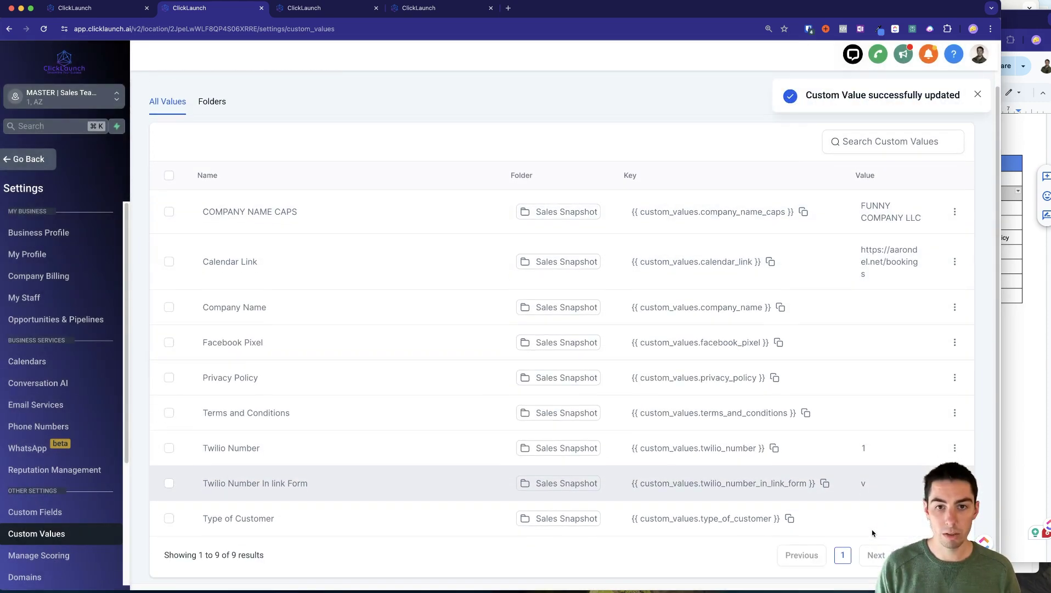